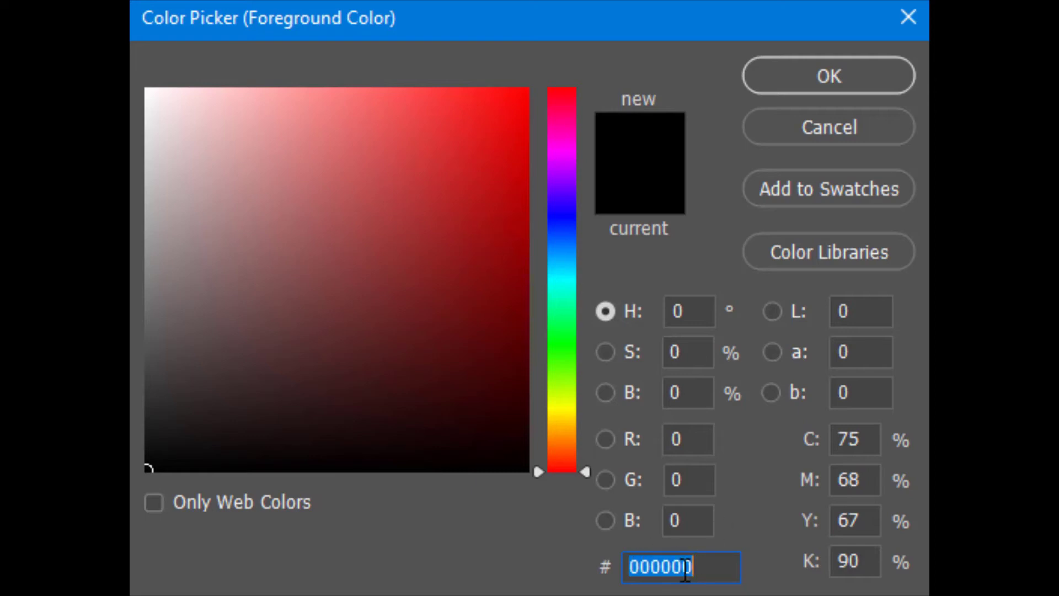
# Replace the hex value 000000 with FF to make the new colour pure blue (R 0, G 0, B 255).
pyautogui.click(703, 571)
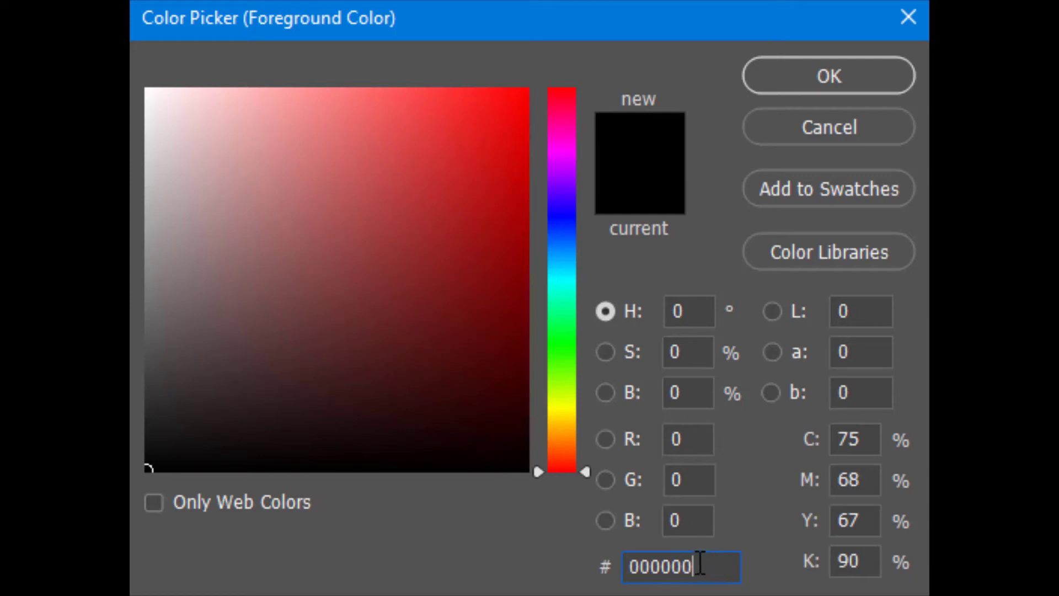
pyautogui.moveTo(696, 569); pyautogui.dragTo(614, 566)
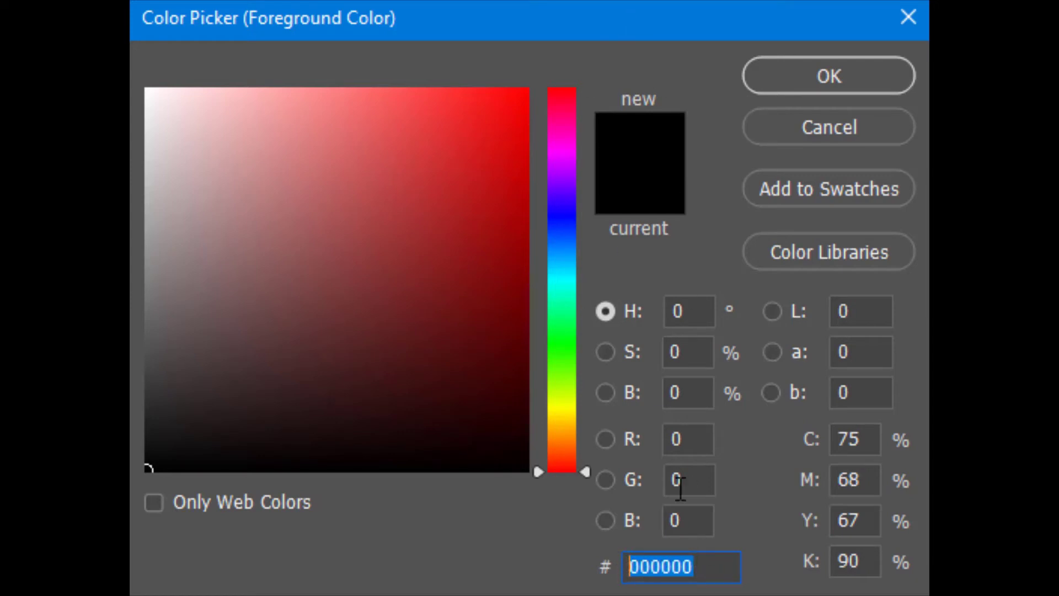
pyautogui.click(653, 567)
pyautogui.moveTo(702, 566); pyautogui.dragTo(626, 569)
pyautogui.click(719, 567)
pyautogui.moveTo(737, 568); pyautogui.dragTo(672, 567)
pyautogui.click(629, 571)
pyautogui.click(672, 569)
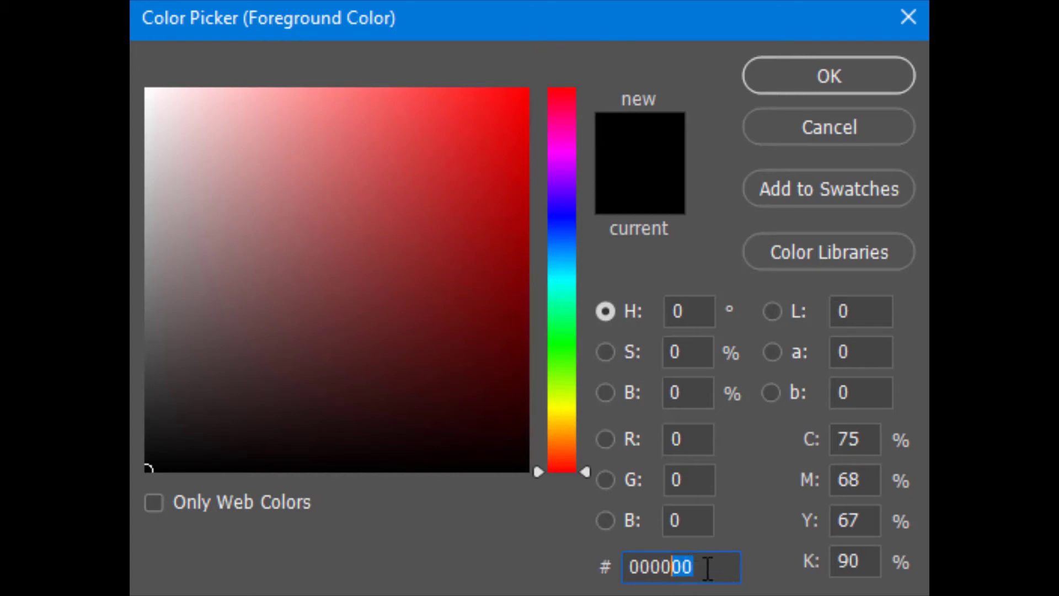
pyautogui.moveTo(707, 566); pyautogui.dragTo(529, 562)
pyautogui.write('FF')
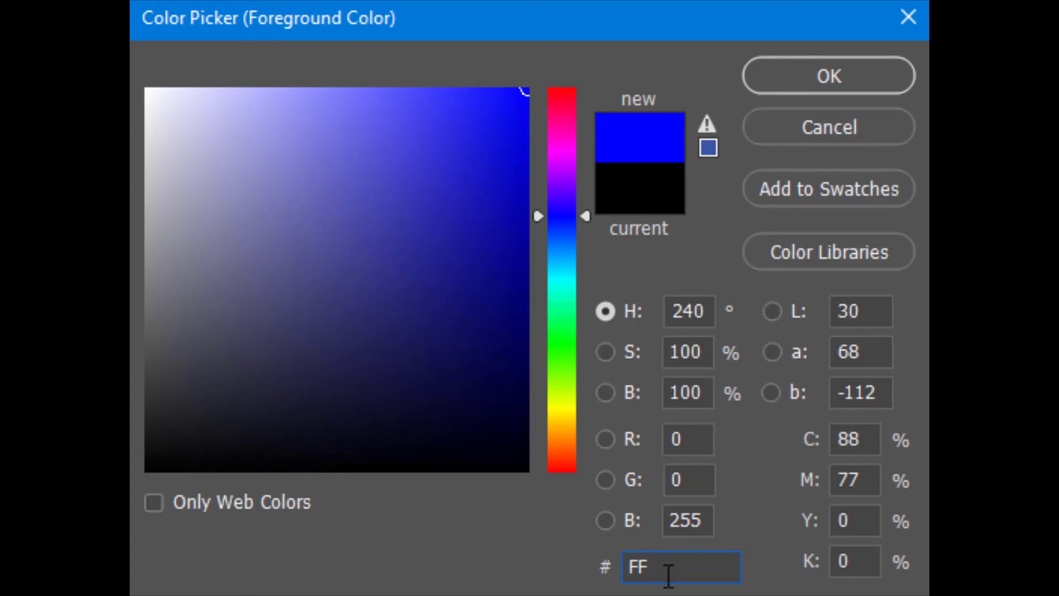
# Enter hex FF0000 for red, then 00FF00 for green, then 0000FF for blue.
pyautogui.write('00')
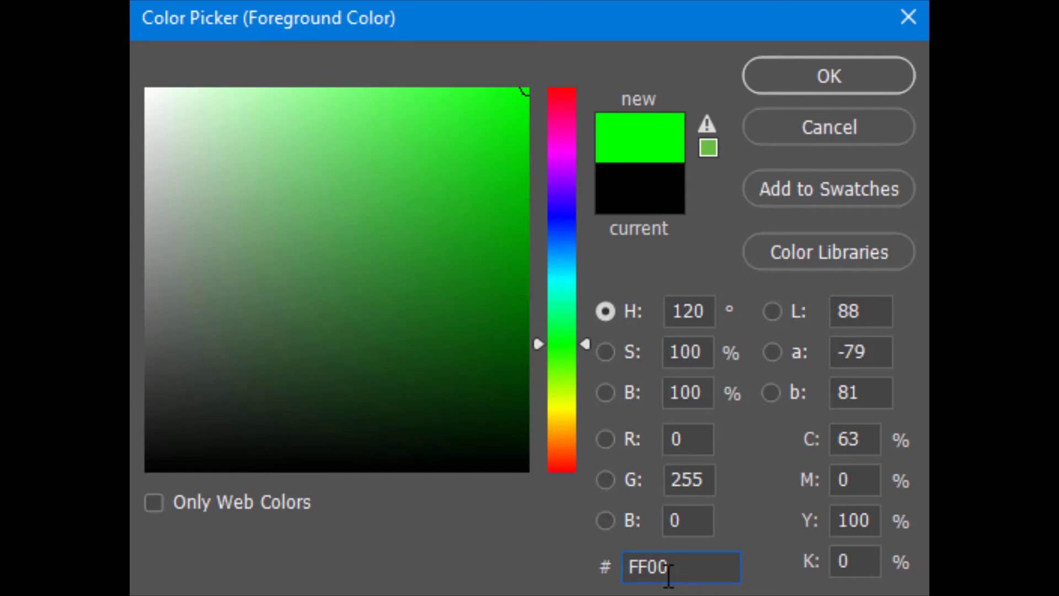
pyautogui.write('00')
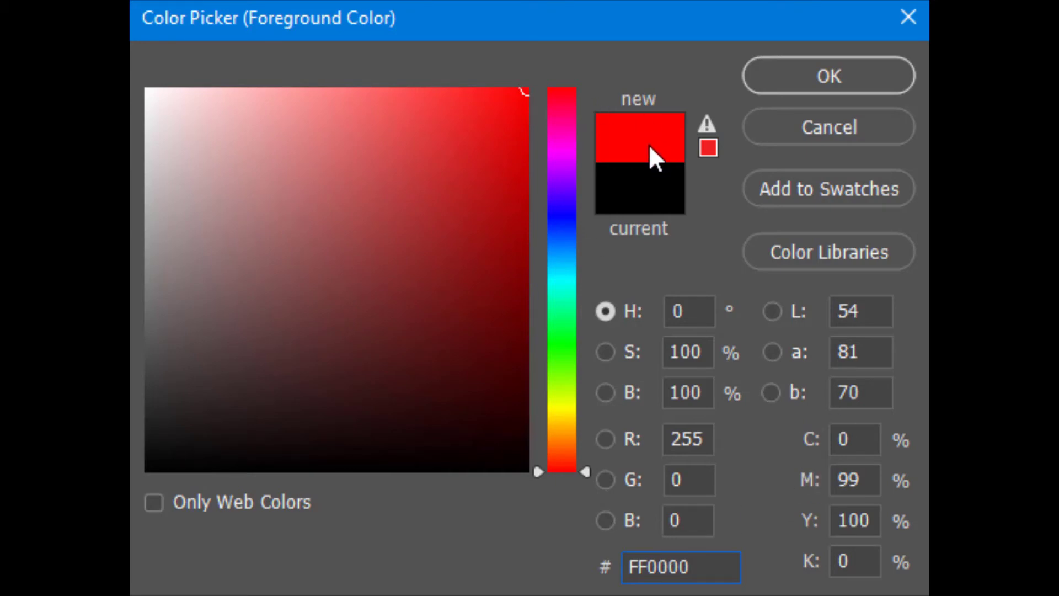
pyautogui.moveTo(717, 568); pyautogui.dragTo(579, 558)
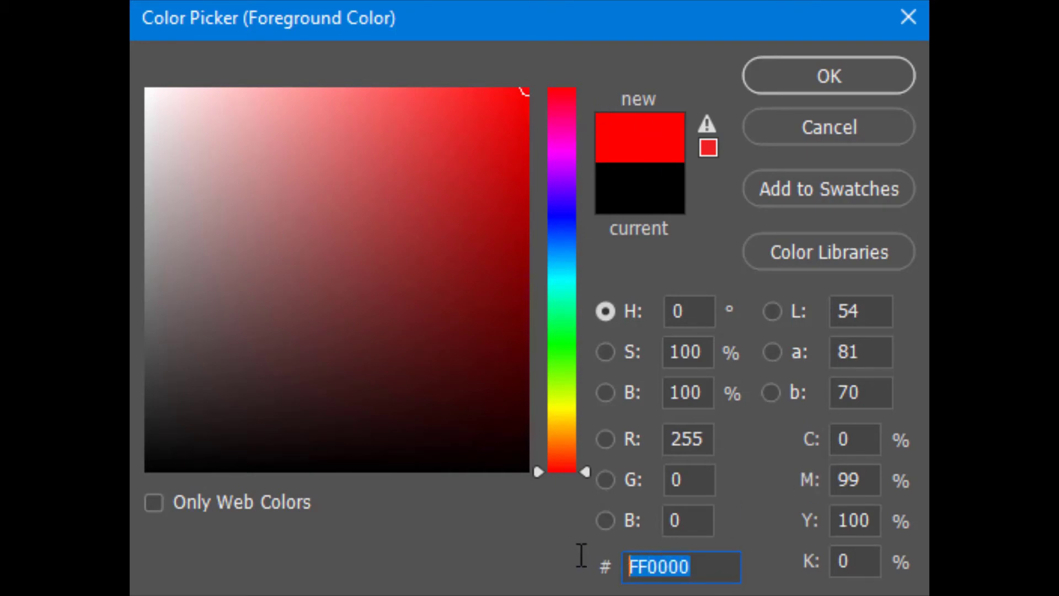
pyautogui.write('00')
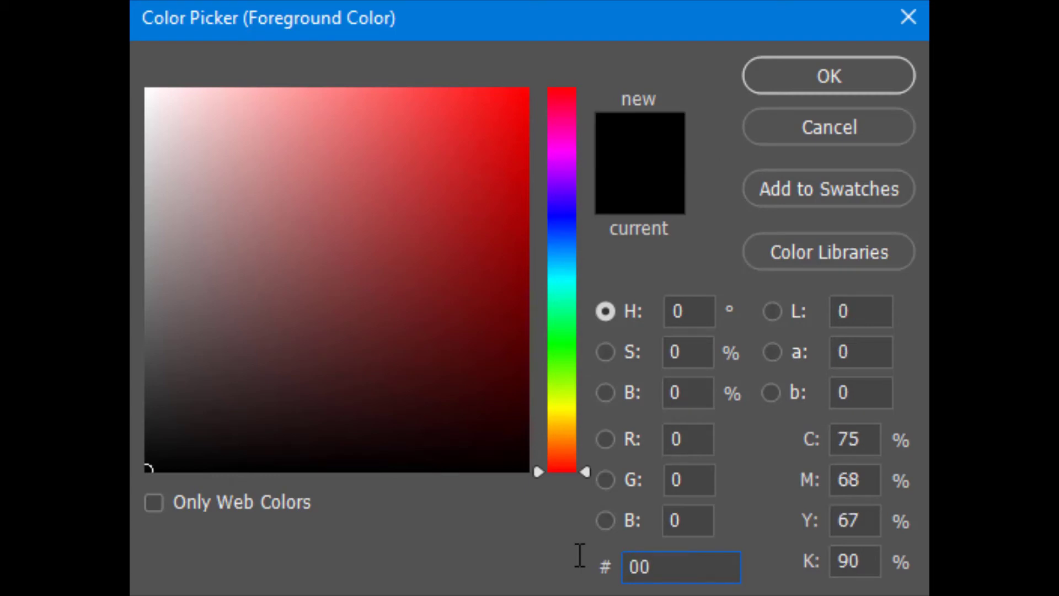
pyautogui.write('FF')
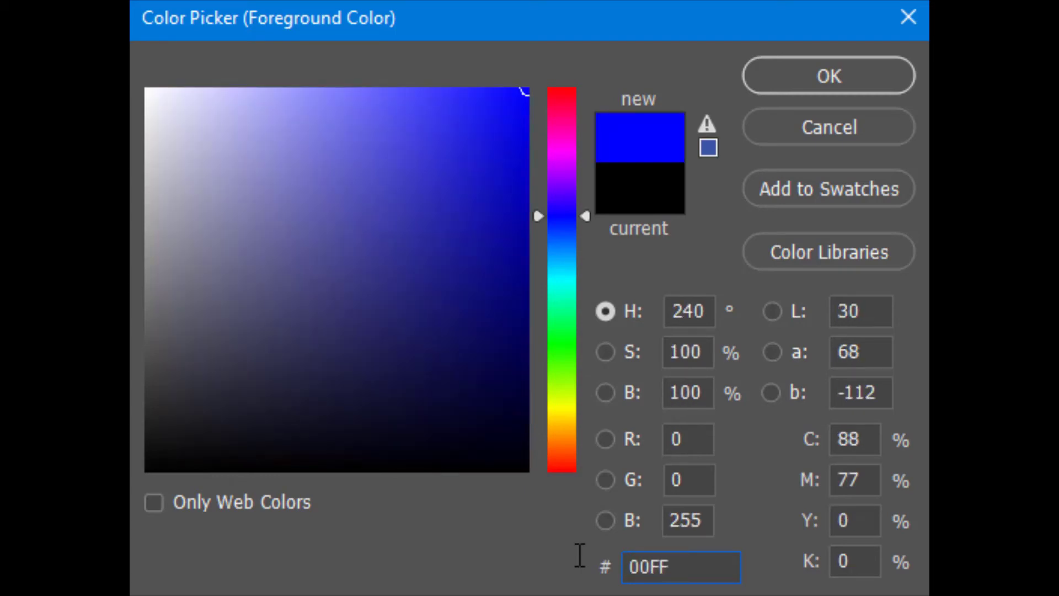
pyautogui.write('00')
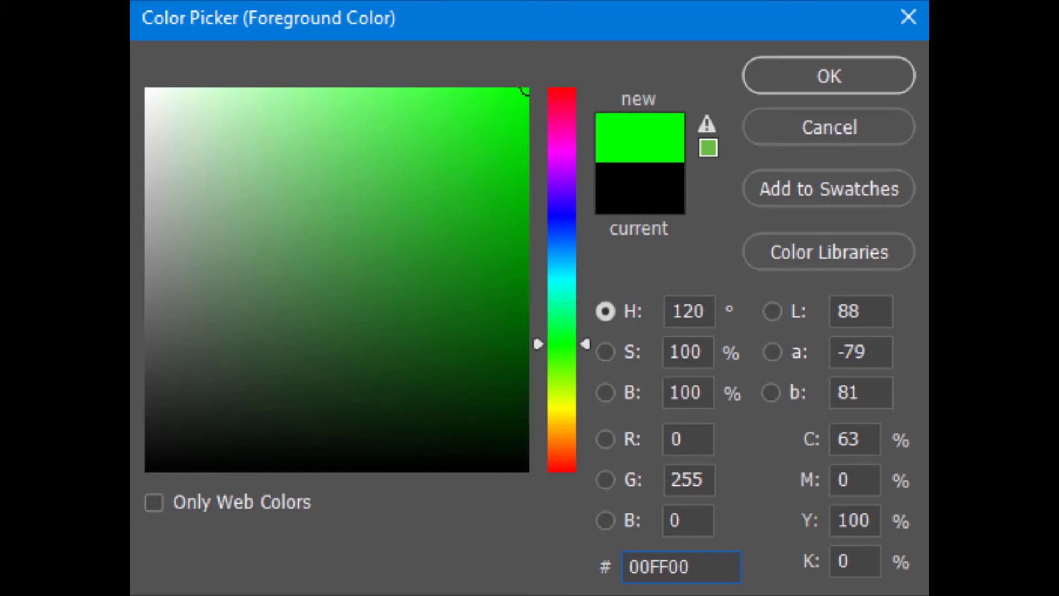
pyautogui.doubleClick(652, 569)
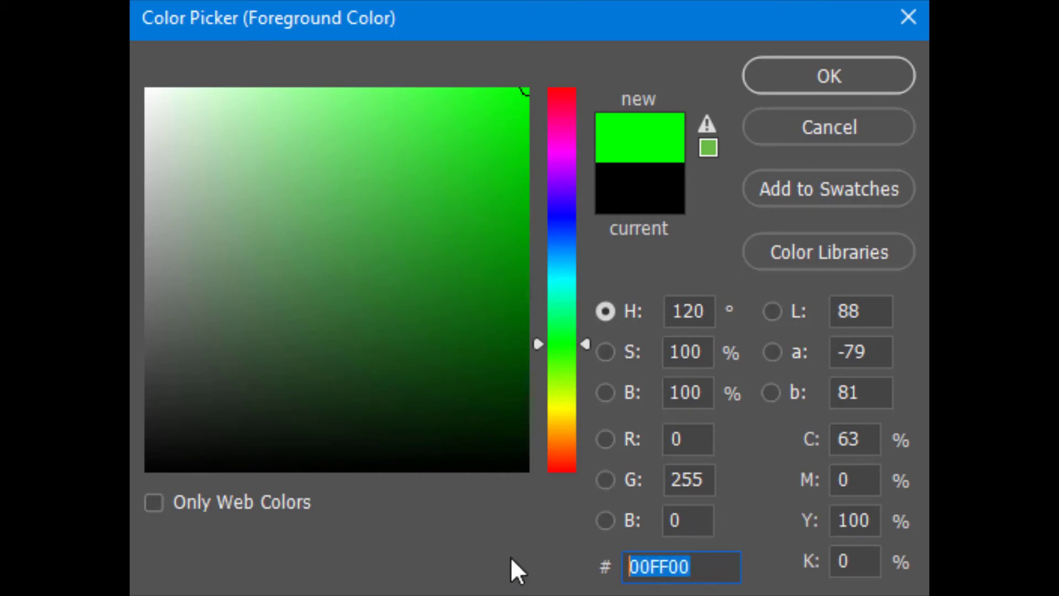
pyautogui.write('0000')
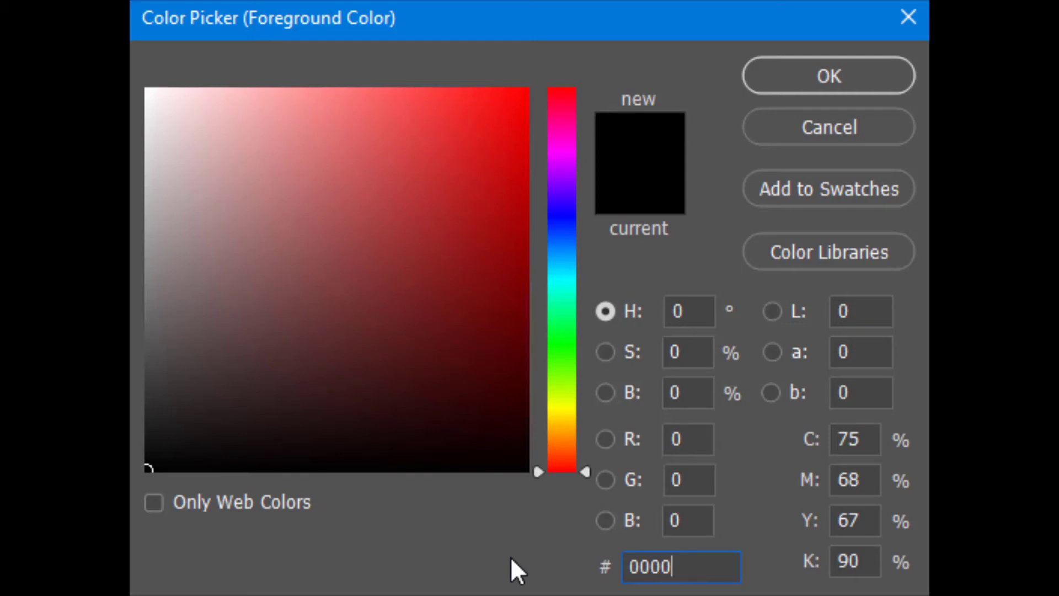
pyautogui.write('FF')
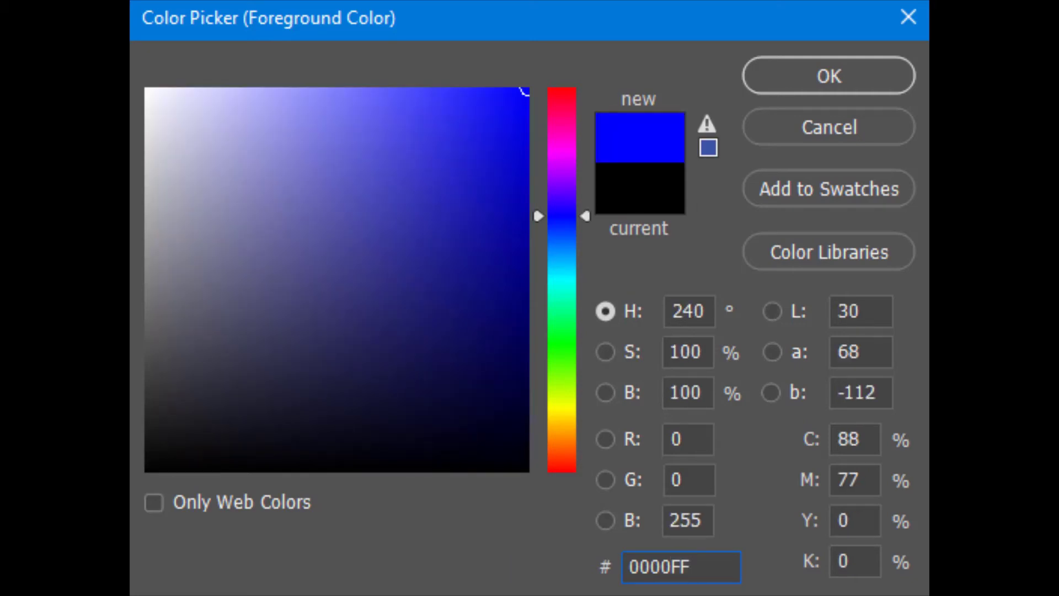
# Replace the last two hex digits of 0000FF with 77 to get navy blue 000077.
pyautogui.click(710, 560)
pyautogui.click(712, 562)
pyautogui.press('BackSpace')
pyautogui.press('BackSpace')
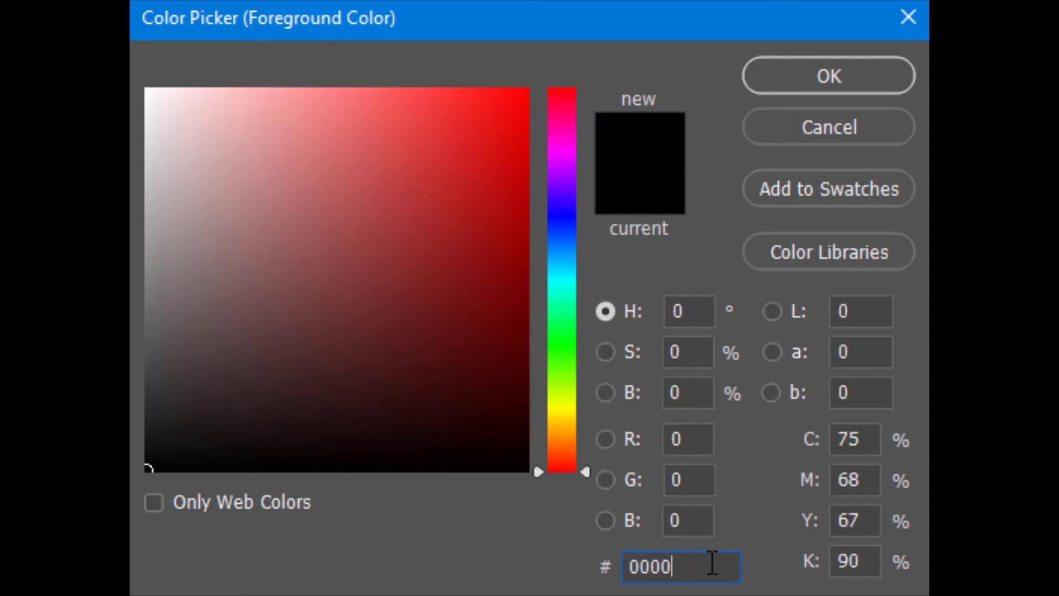
pyautogui.write('77')
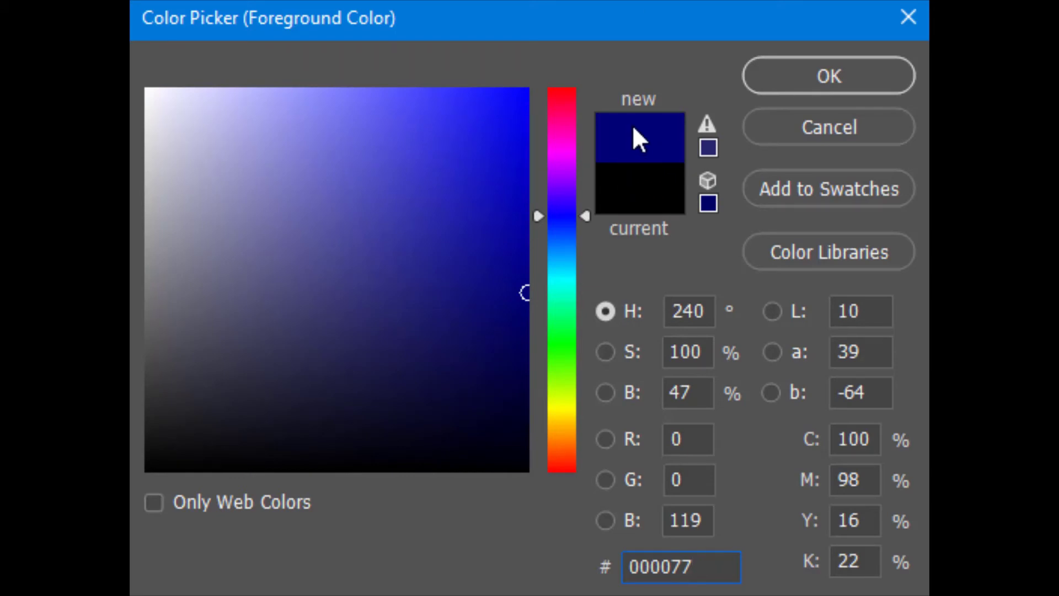
pyautogui.doubleClick(708, 576)
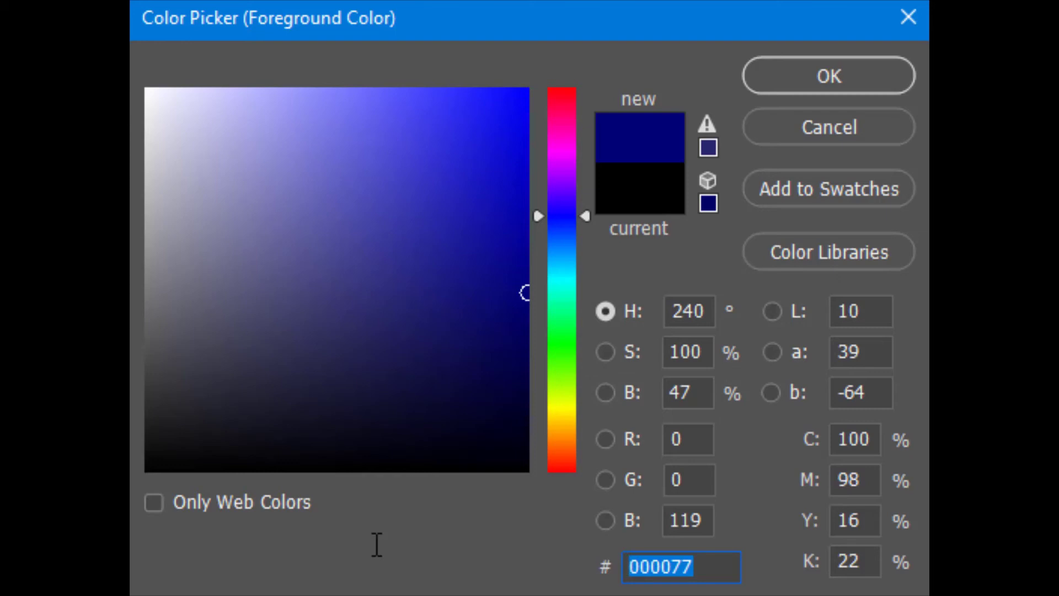
# Enter FFFF00 for yellow, edit it to orange FF7700, then pick a blue hue.
pyautogui.write('FF')
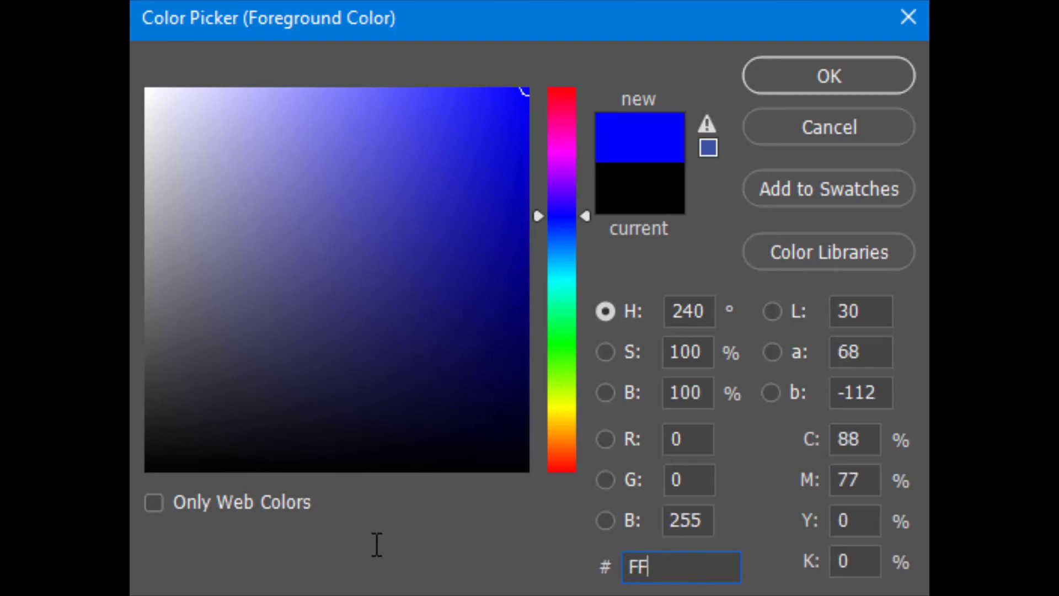
pyautogui.write('FF')
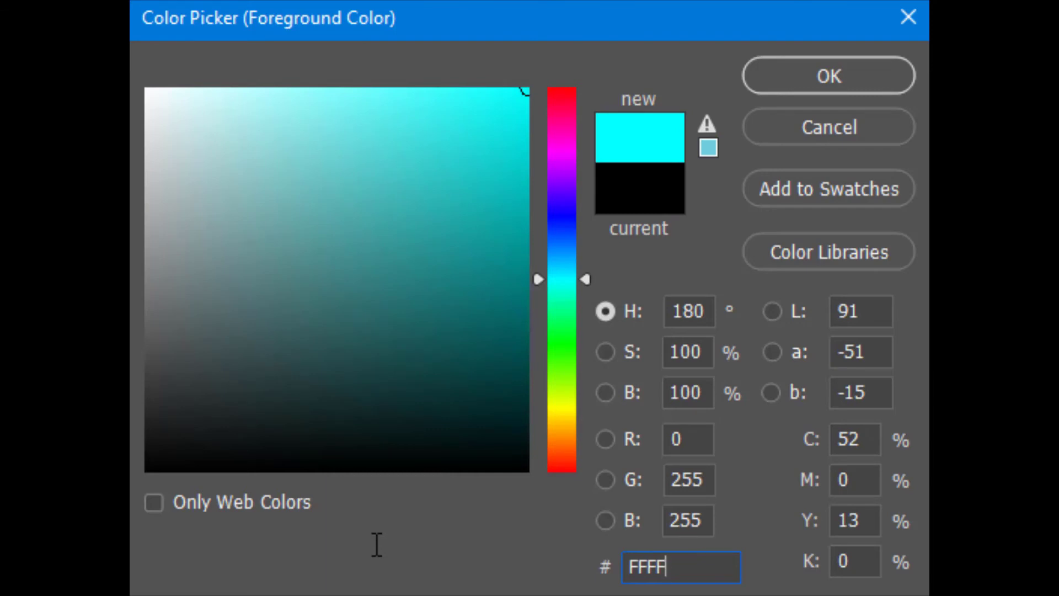
pyautogui.write('00')
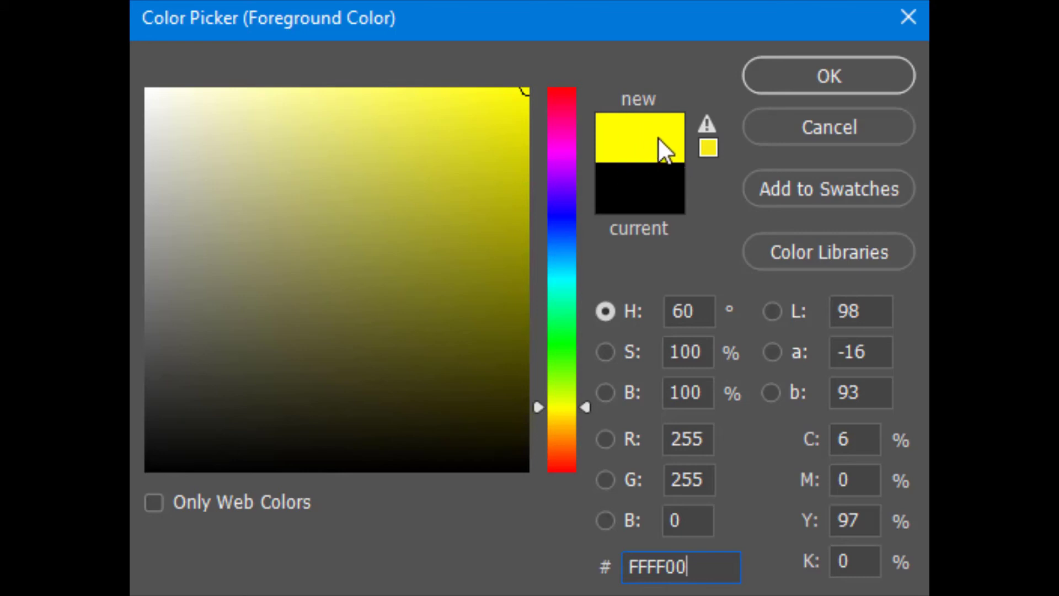
pyautogui.click(666, 567)
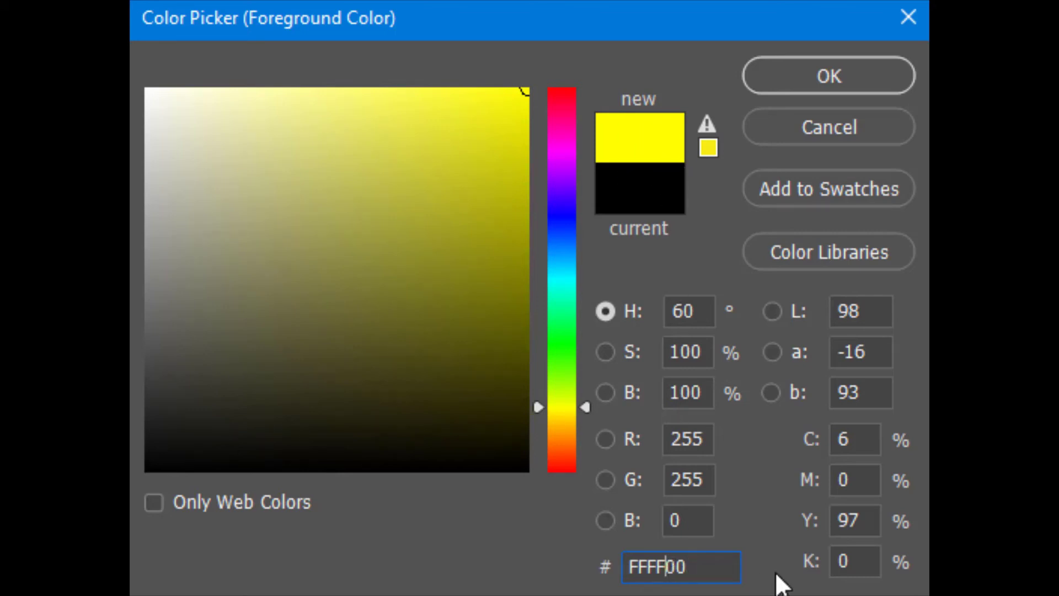
pyautogui.press('BackSpace')
pyautogui.press('BackSpace')
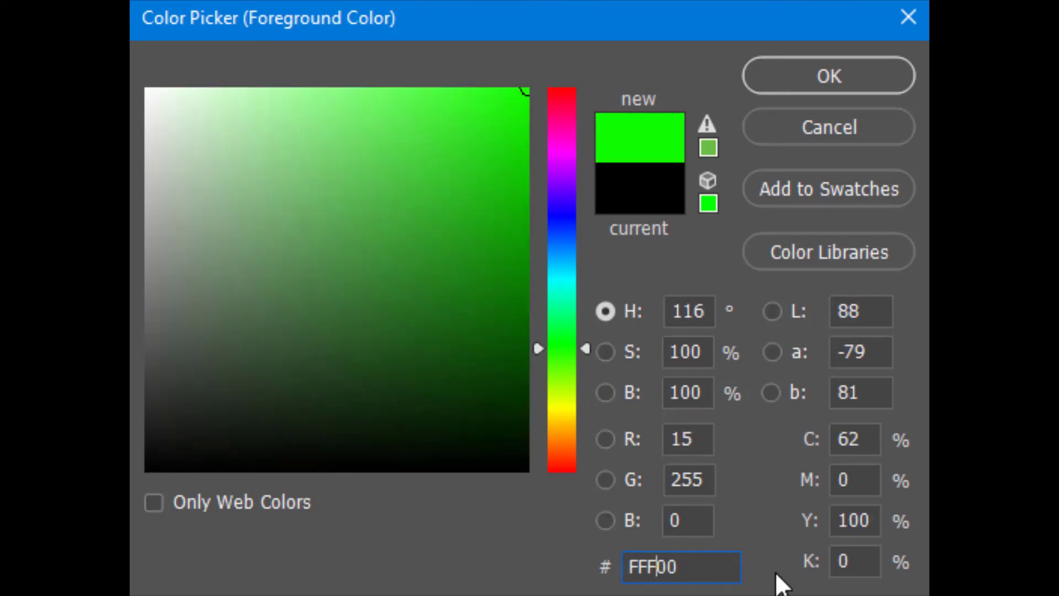
pyautogui.write('77')
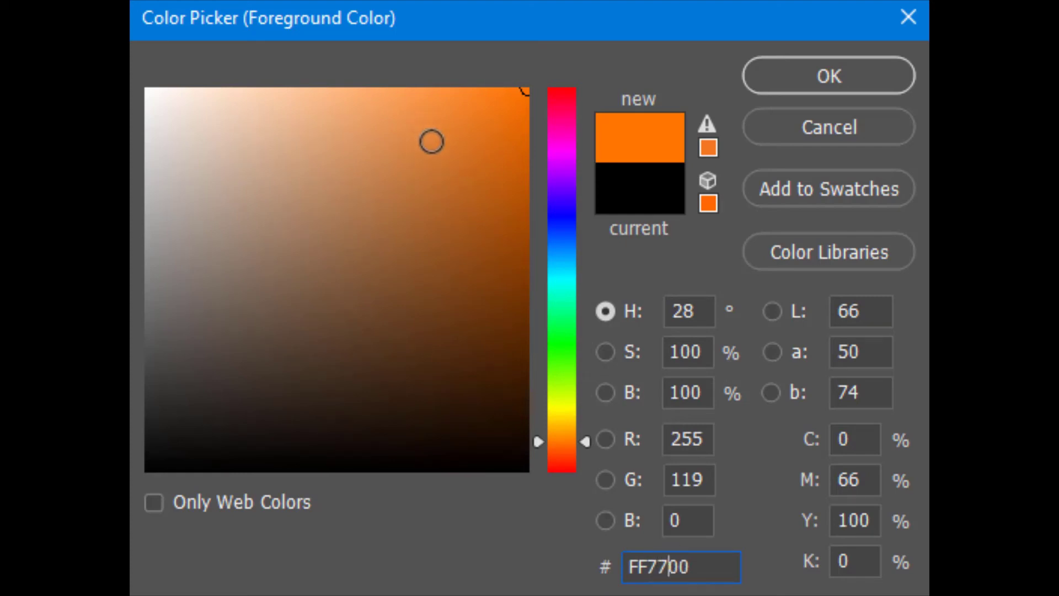
pyautogui.click(568, 219)
# Pick a dark blue from the colour field, then reset the hex value to 000000.
pyautogui.click(422, 321)
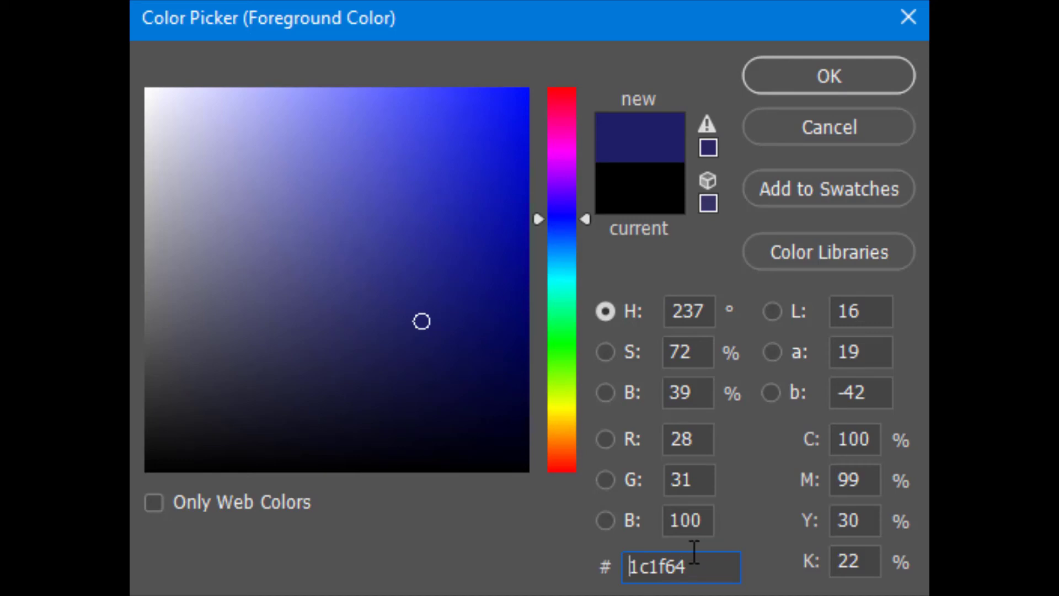
pyautogui.moveTo(698, 563); pyautogui.dragTo(571, 564)
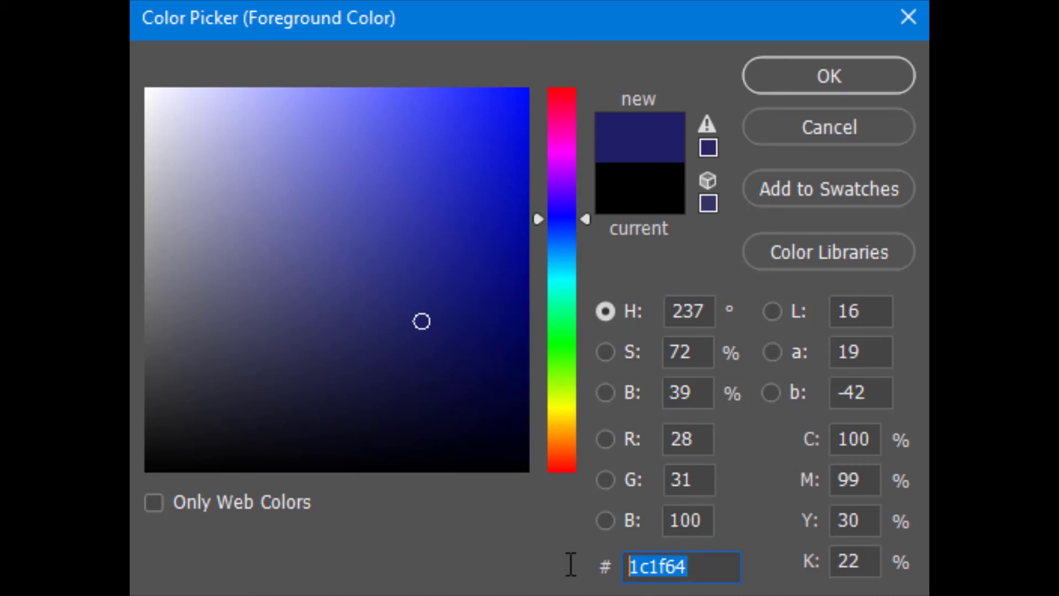
pyautogui.write('000000')
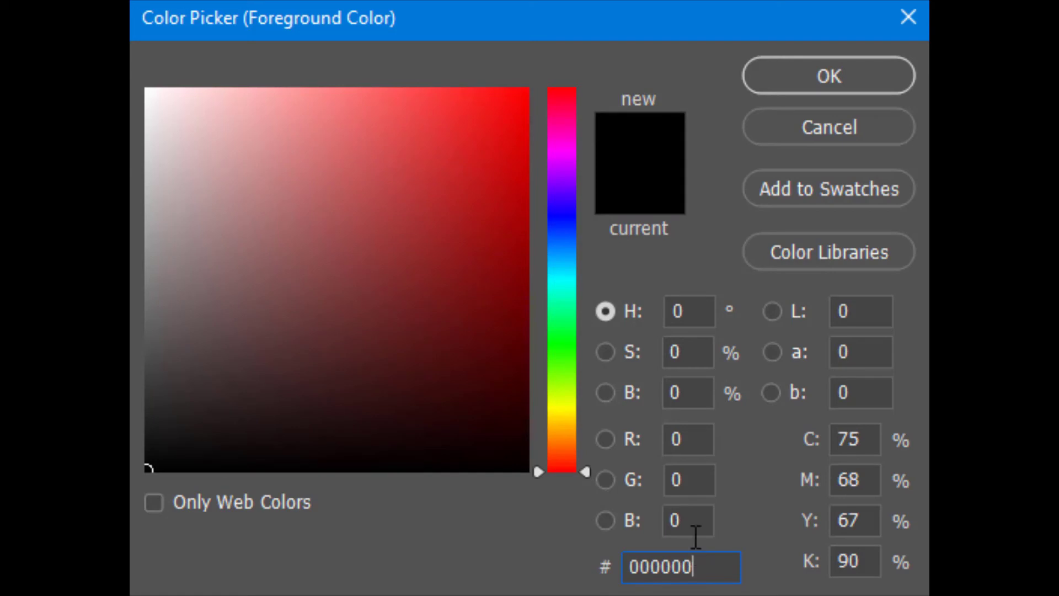
pyautogui.click(674, 437)
pyautogui.click(691, 478)
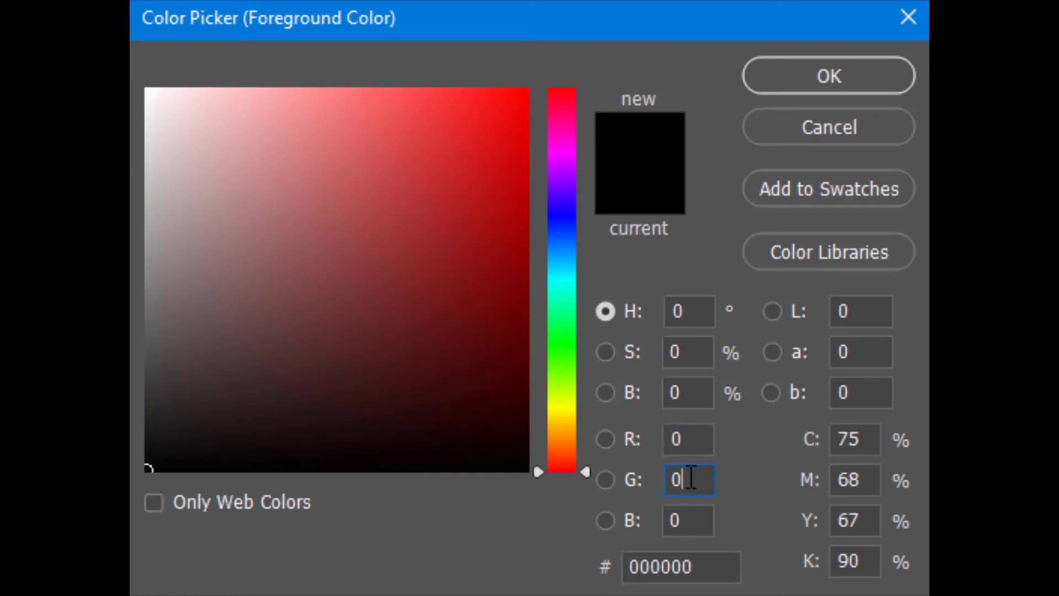
pyautogui.click(692, 517)
pyautogui.click(692, 566)
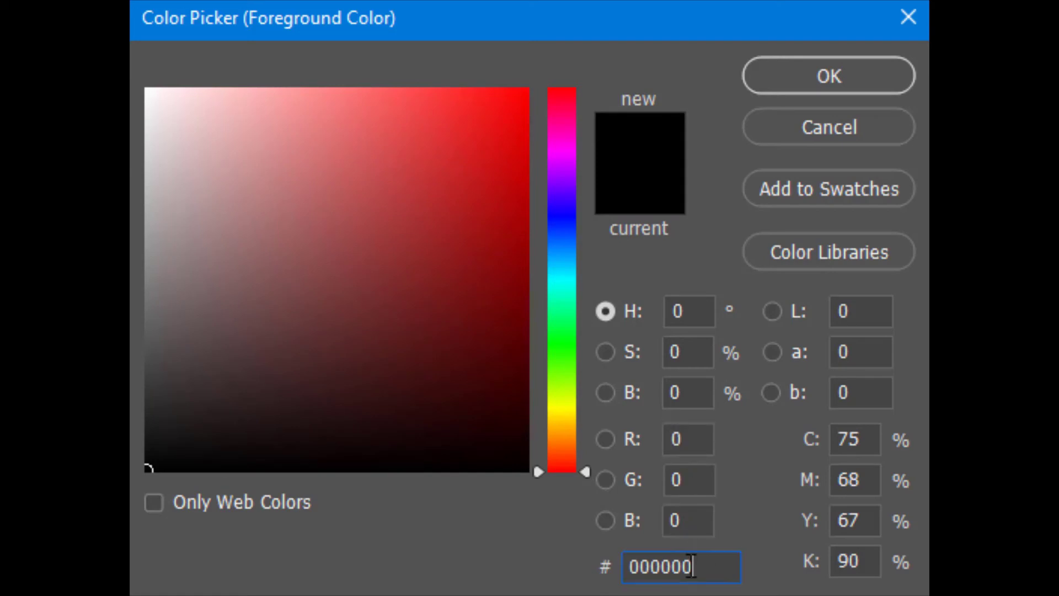
# Set R to 255 for red, then R 0 and G 255 for pure green.
pyautogui.click(686, 438)
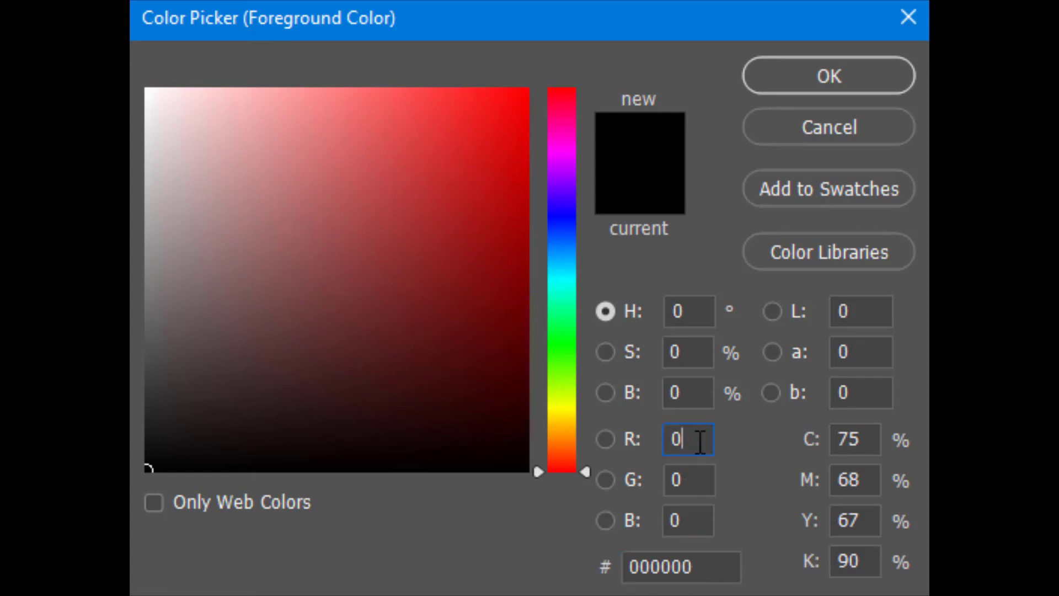
pyautogui.moveTo(700, 442); pyautogui.dragTo(586, 434)
pyautogui.write('255')
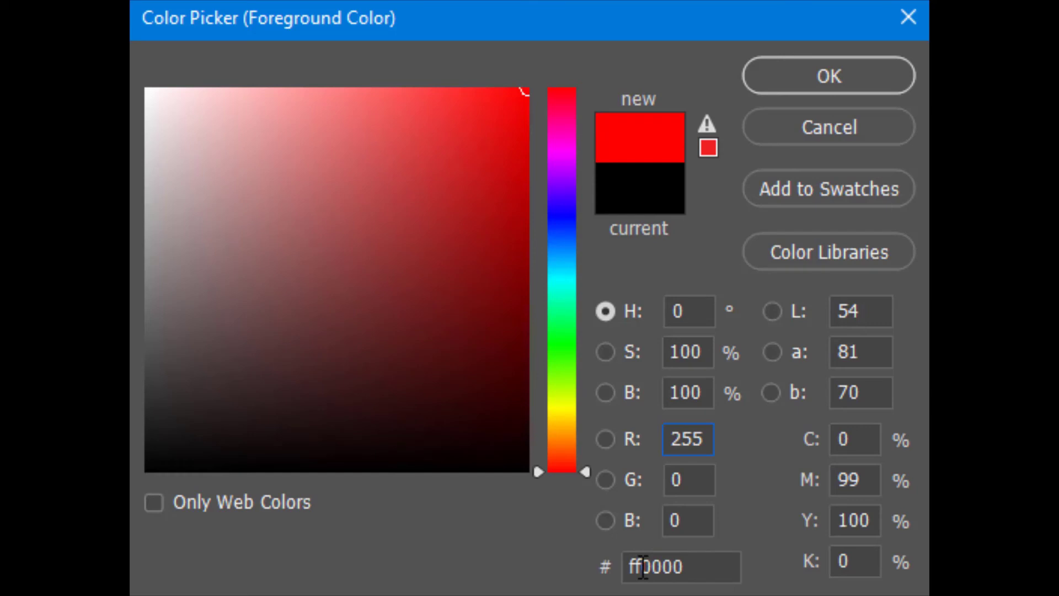
pyautogui.moveTo(708, 440); pyautogui.dragTo(652, 432)
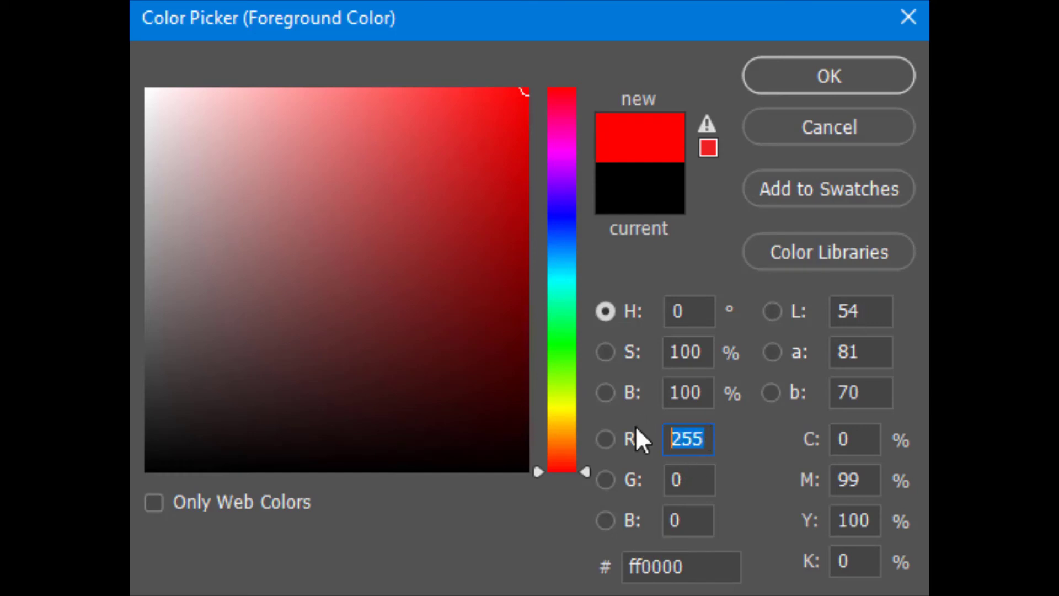
pyautogui.write('0')
pyautogui.press('Tab')
pyautogui.write('25')
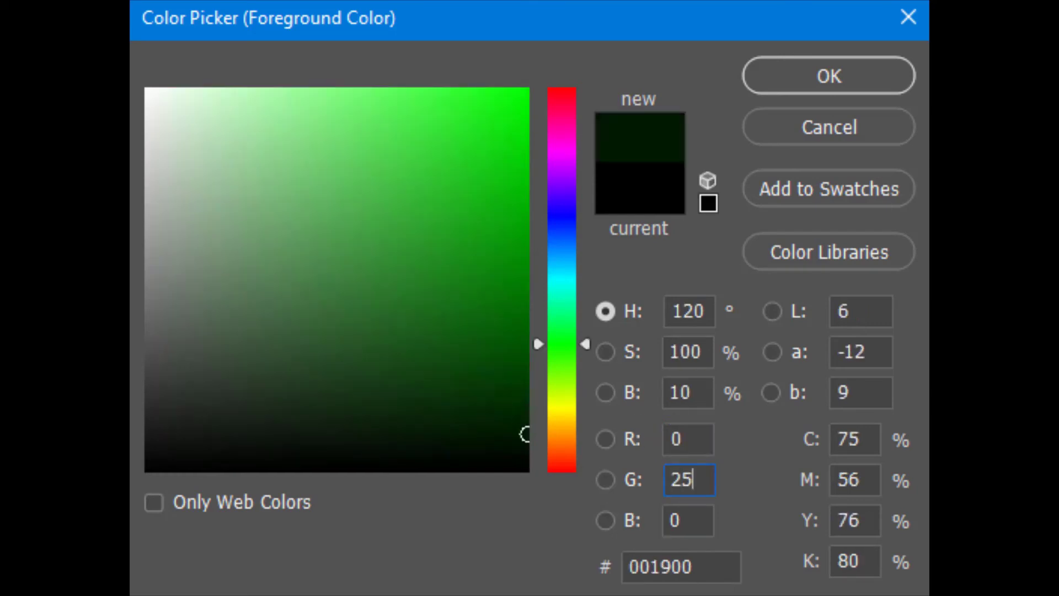
pyautogui.write('5')
pyautogui.press('Tab')
# Set G to 0 and B to 255 for pure blue, then B back to 0 for black.
pyautogui.click(693, 475)
pyautogui.doubleClick(703, 478)
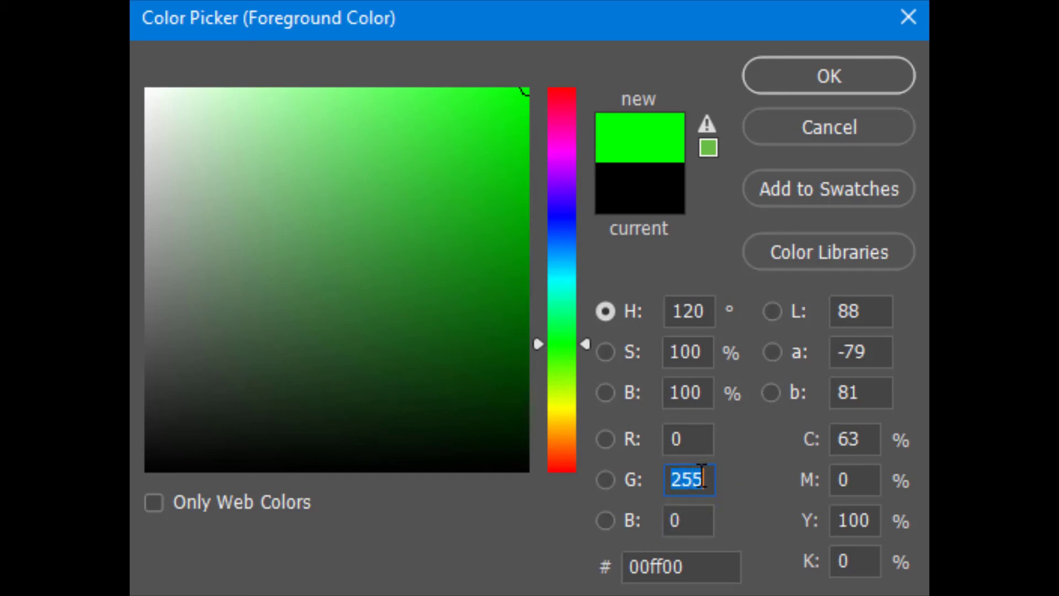
pyautogui.write('0')
pyautogui.press('Tab')
pyautogui.write('0')
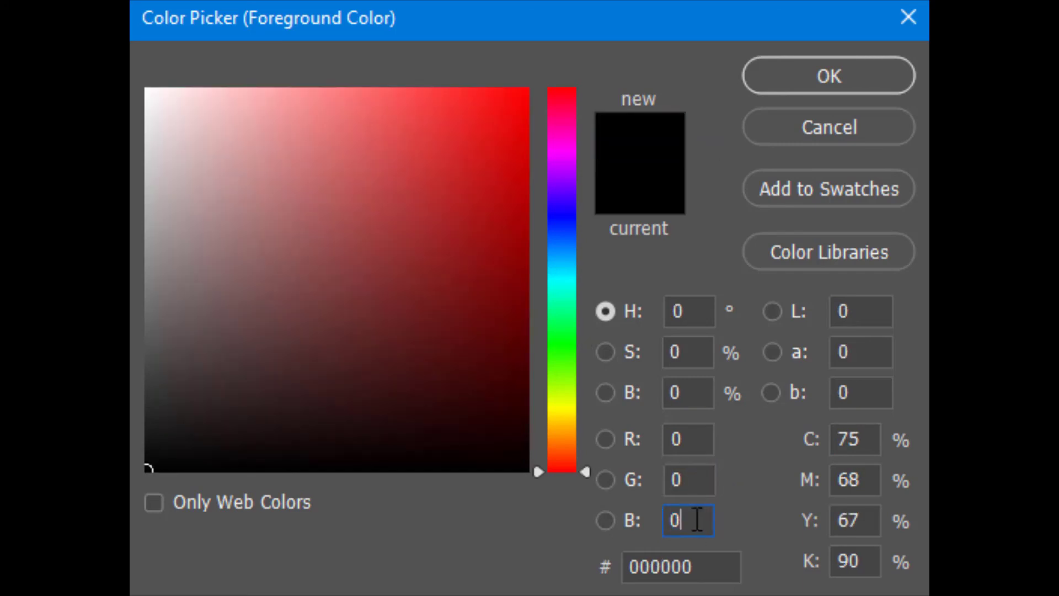
pyautogui.moveTo(697, 519); pyautogui.dragTo(600, 515)
pyautogui.write('255')
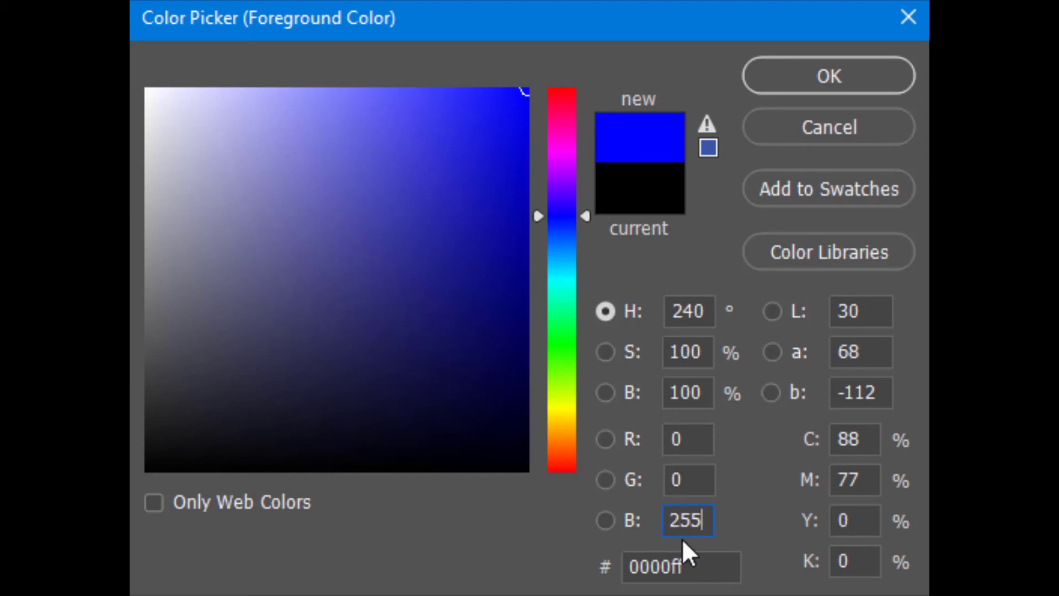
pyautogui.moveTo(703, 520); pyautogui.dragTo(645, 515)
pyautogui.write('0')
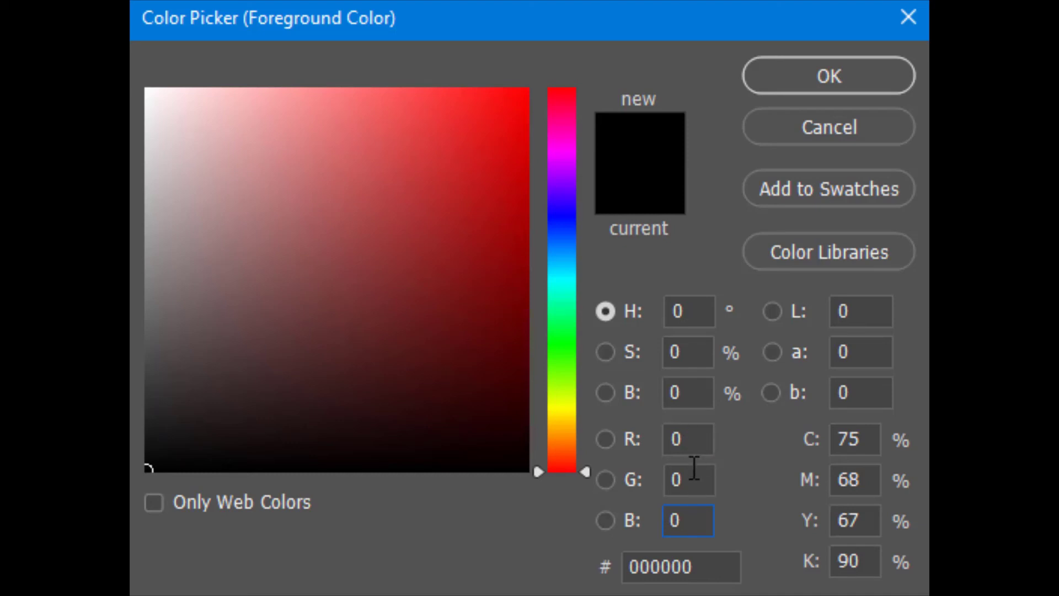
# Set R 255 and G 255 for yellow, G 100 for orange, then lower yellow for salmon f2665c.
pyautogui.click(694, 439)
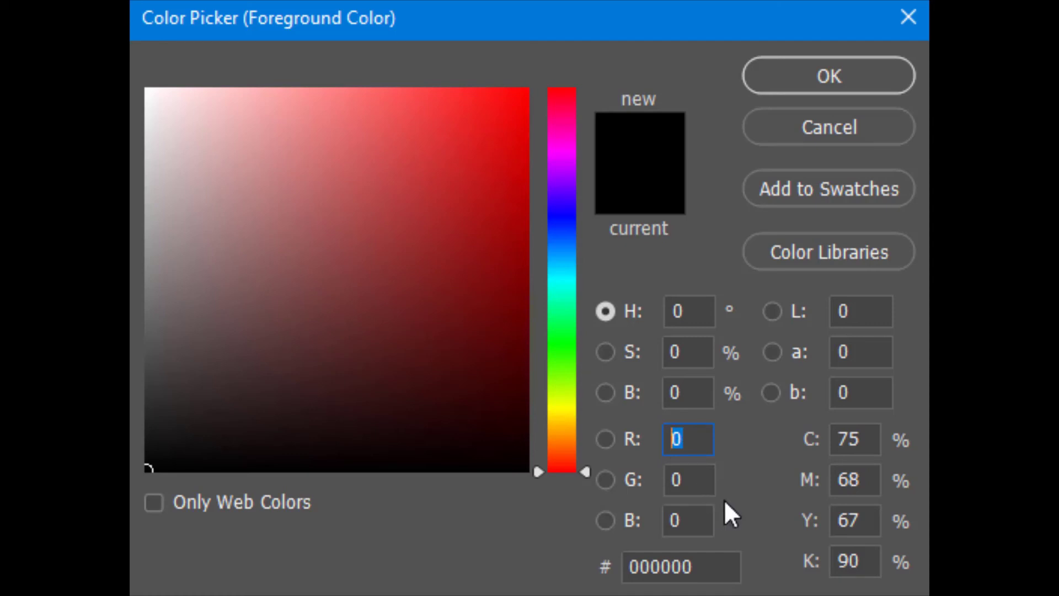
pyautogui.write('255')
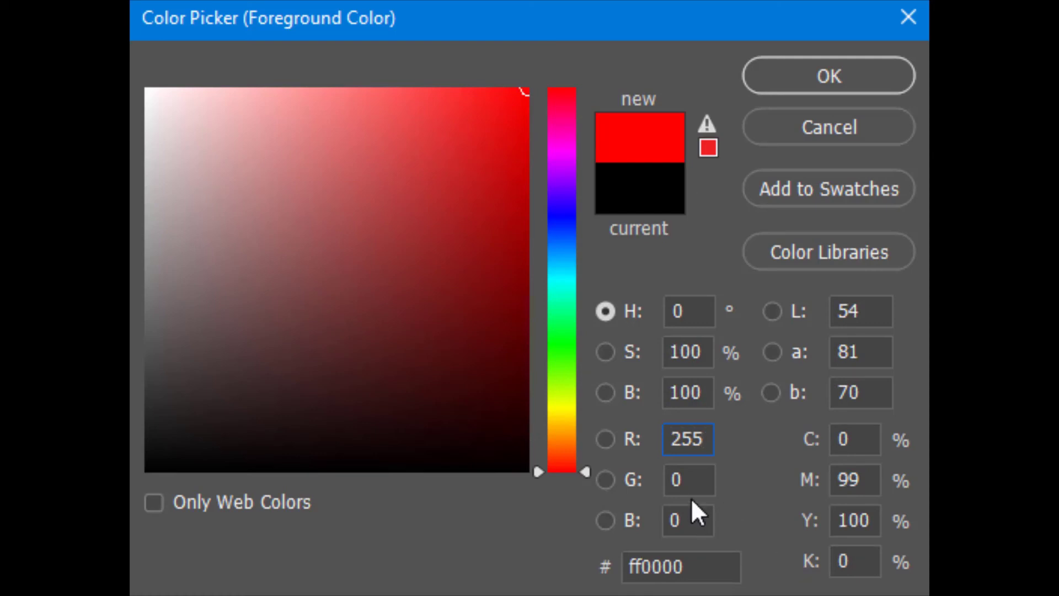
pyautogui.press('Tab')
pyautogui.write('255')
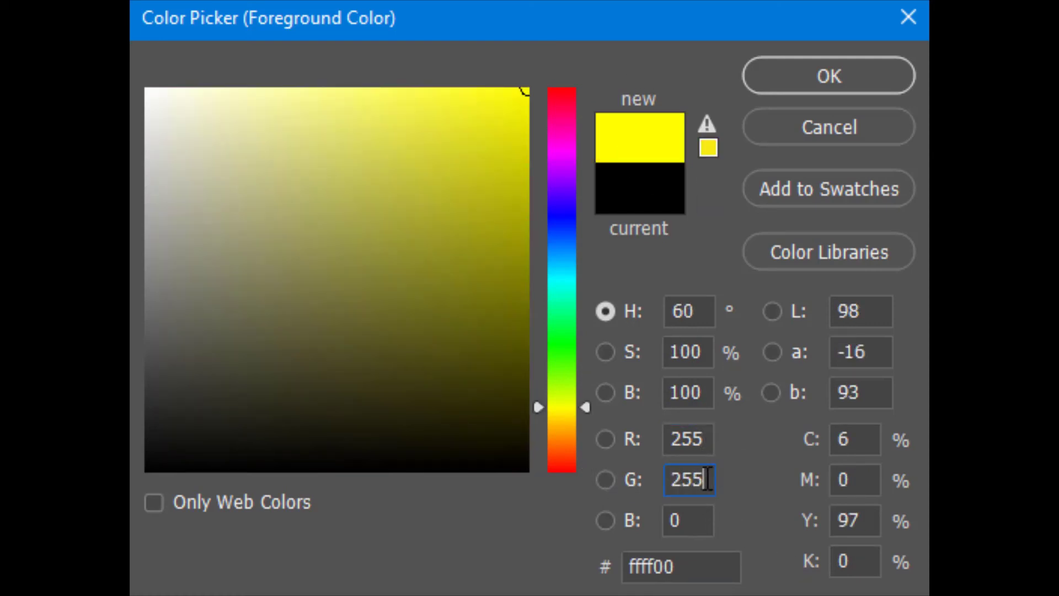
pyautogui.moveTo(709, 479); pyautogui.dragTo(595, 469)
pyautogui.write('100')
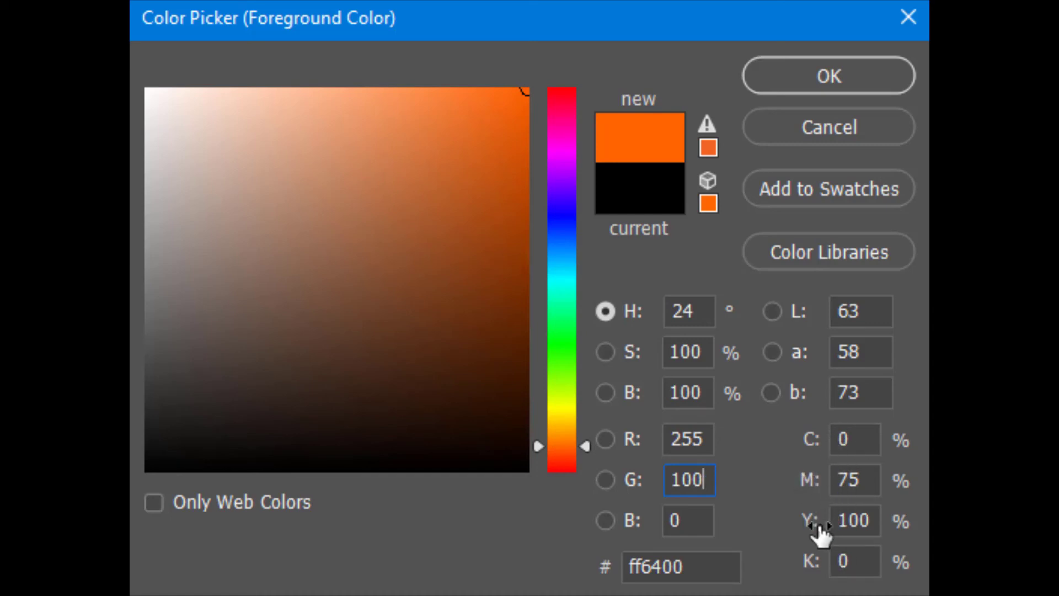
pyautogui.moveTo(810, 532); pyautogui.dragTo(772, 535)
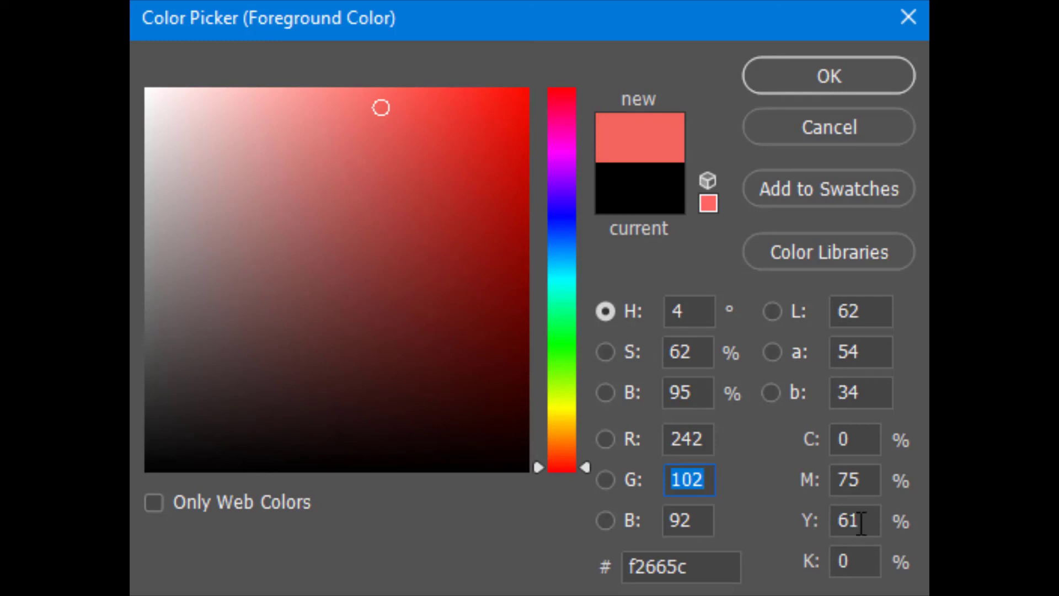
# Set black (K) to 100% and cyan, magenta and yellow to 0%.
pyautogui.click(836, 472)
pyautogui.moveTo(815, 448); pyautogui.dragTo(848, 455)
pyautogui.moveTo(827, 563); pyautogui.dragTo(801, 562)
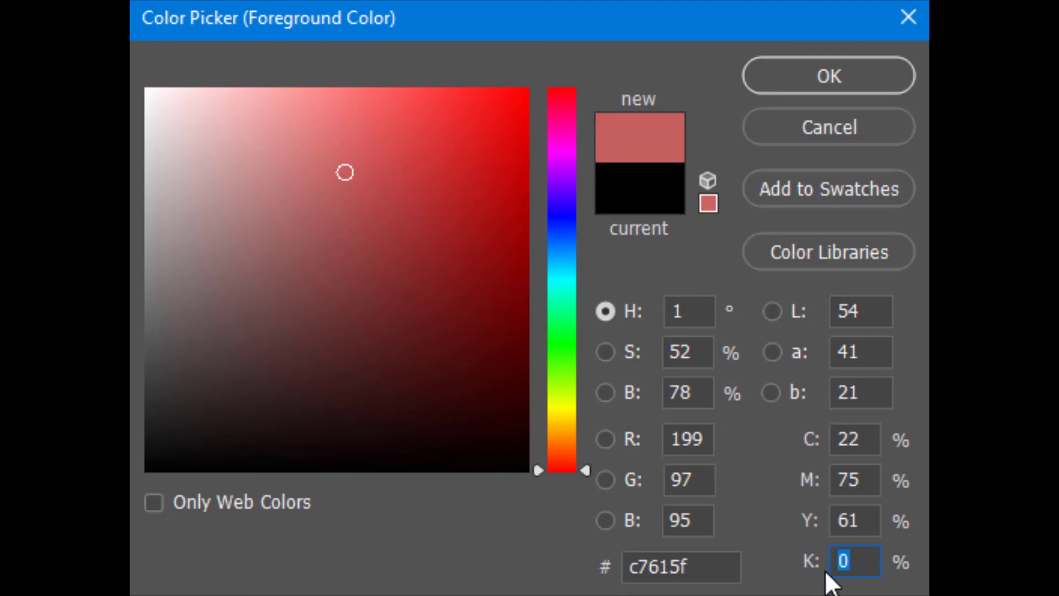
pyautogui.write('100')
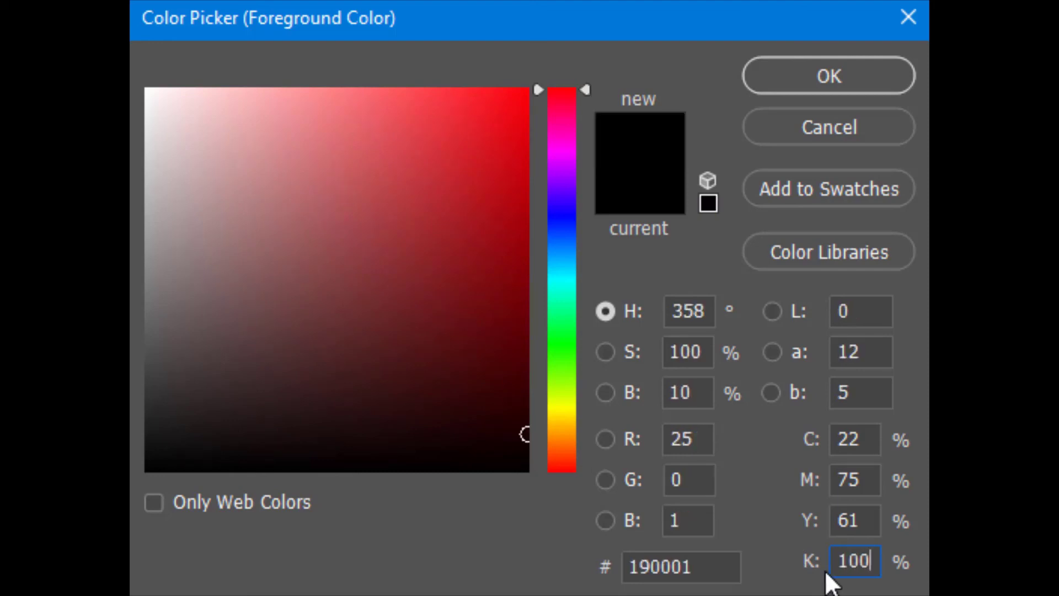
pyautogui.click(873, 529)
pyautogui.write('0')
pyautogui.click(825, 479)
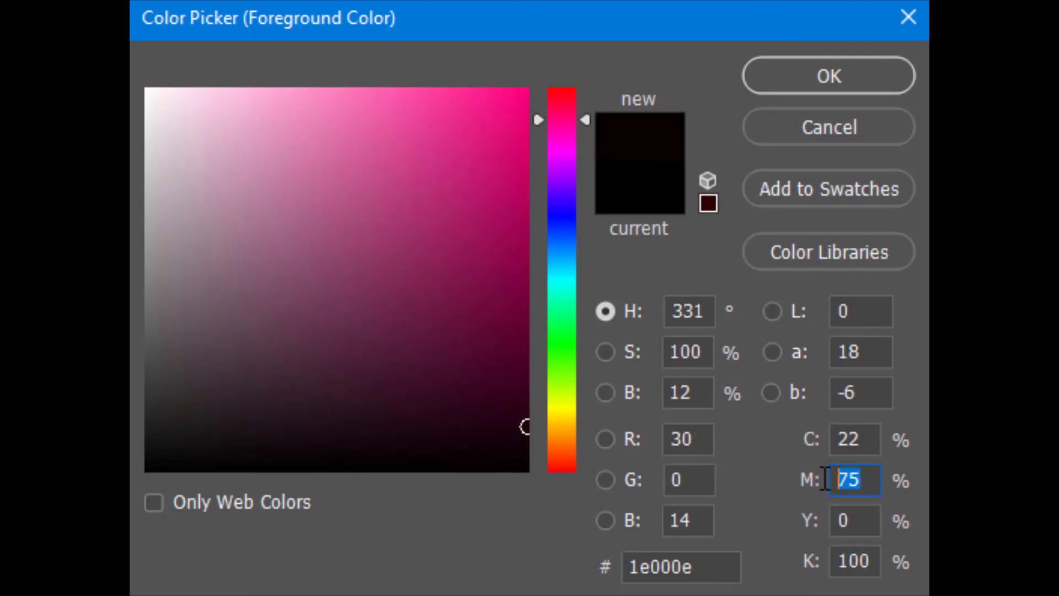
pyautogui.write('0')
pyautogui.click(815, 436)
pyautogui.write('0')
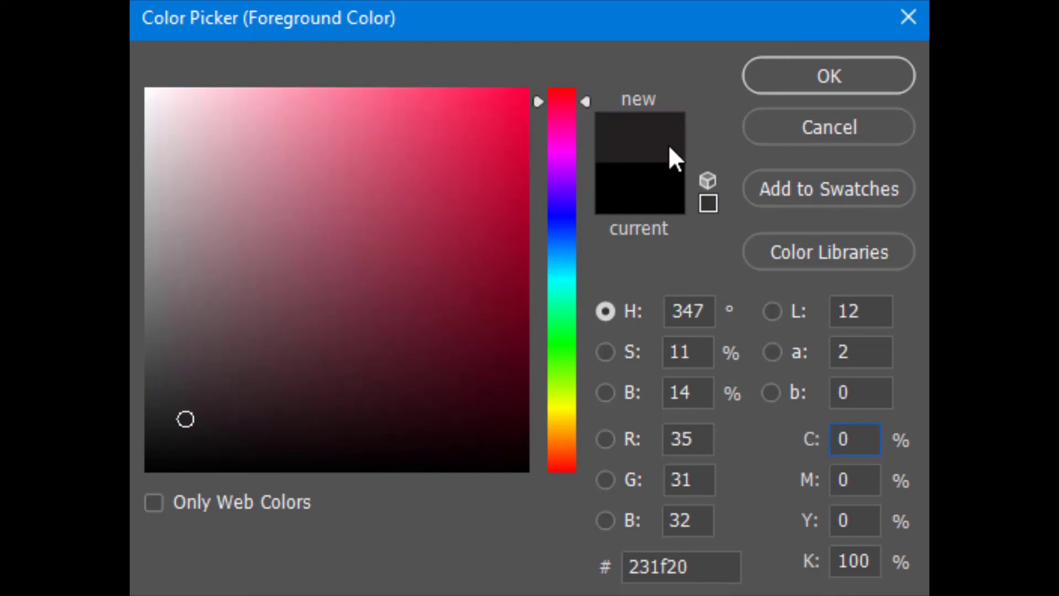
# Enter 55% for yellow, magenta and cyan in the CMYK fields.
pyautogui.click(865, 530)
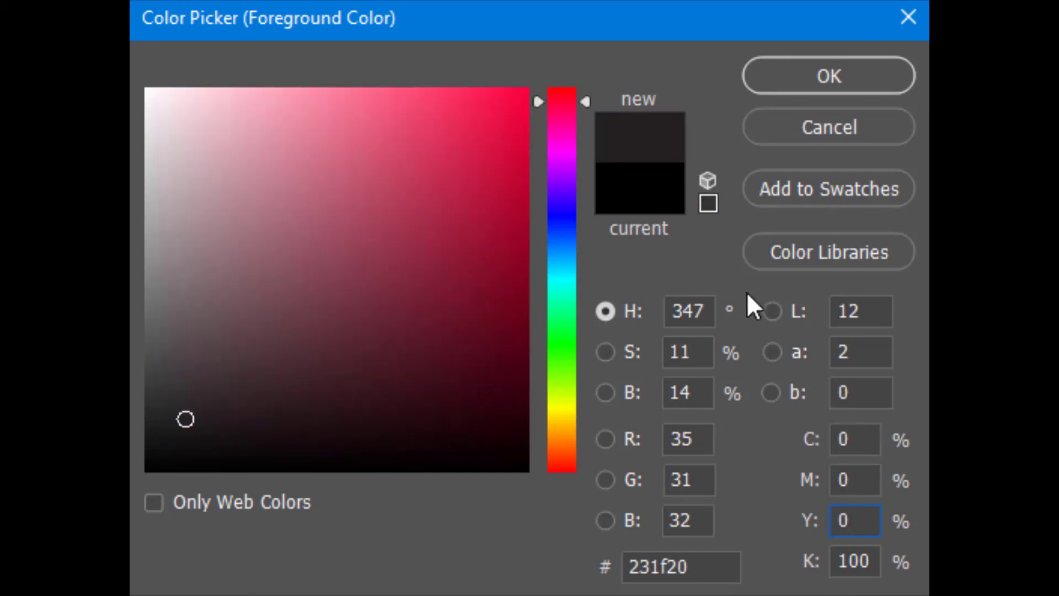
pyautogui.click(841, 568)
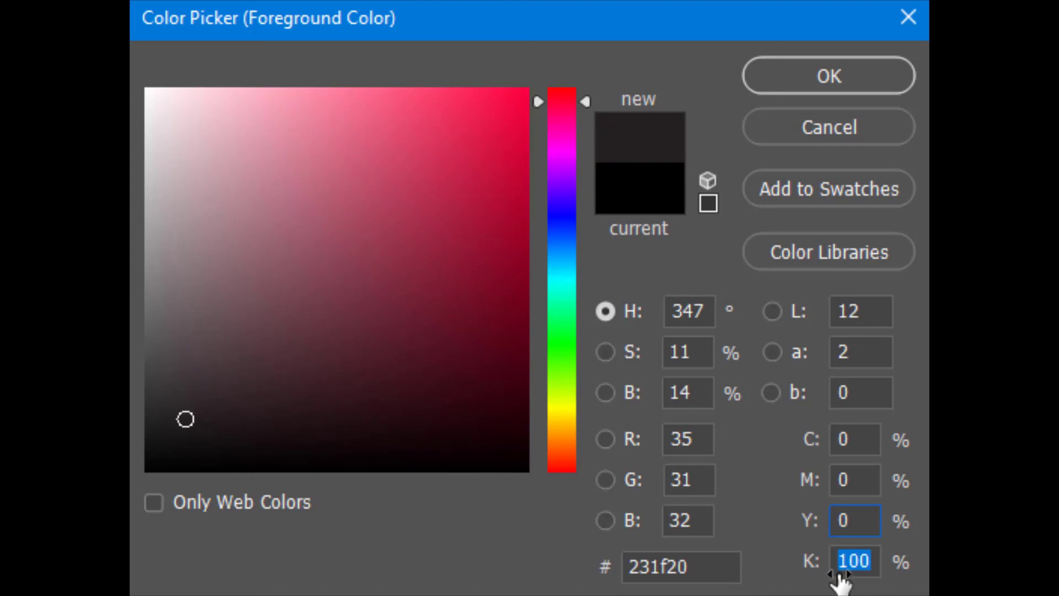
pyautogui.hotkey('shift', 'Tab')
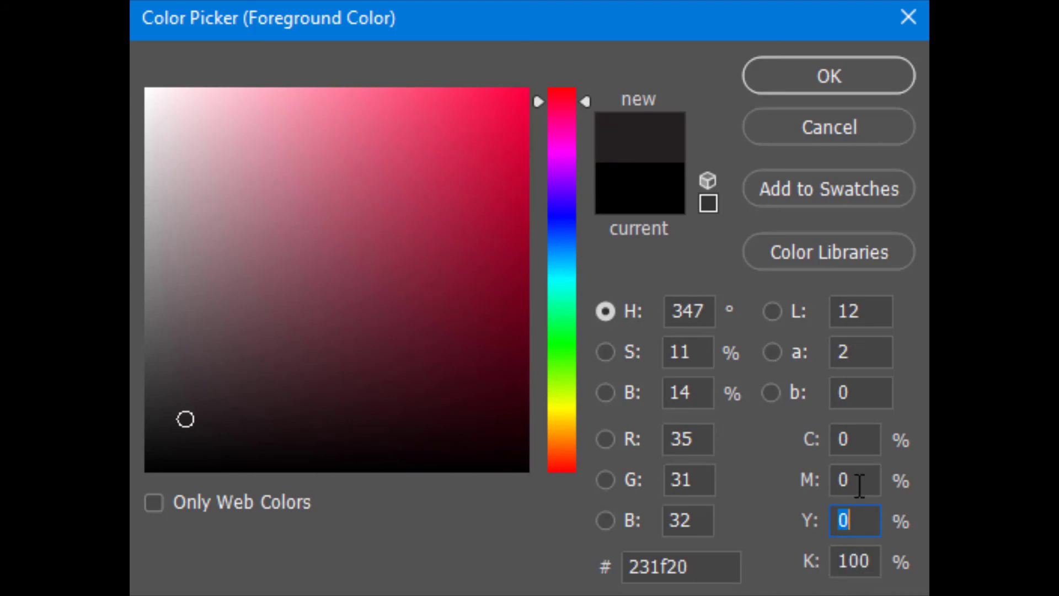
pyautogui.write('55')
pyautogui.hotkey('shift', 'Tab')
pyautogui.write('55')
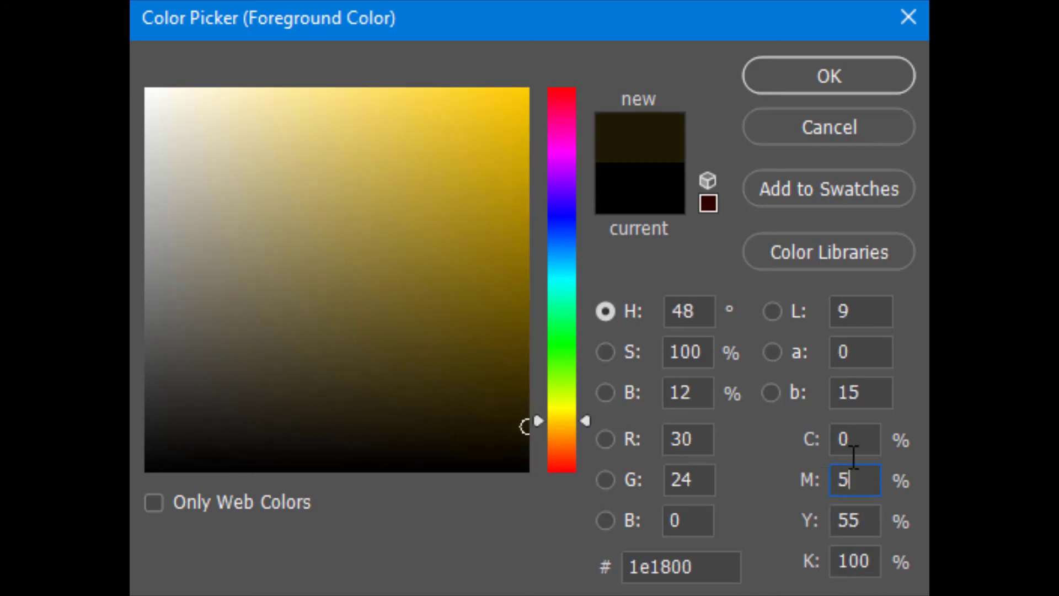
pyautogui.hotkey('shift', 'Tab')
pyautogui.write('55')
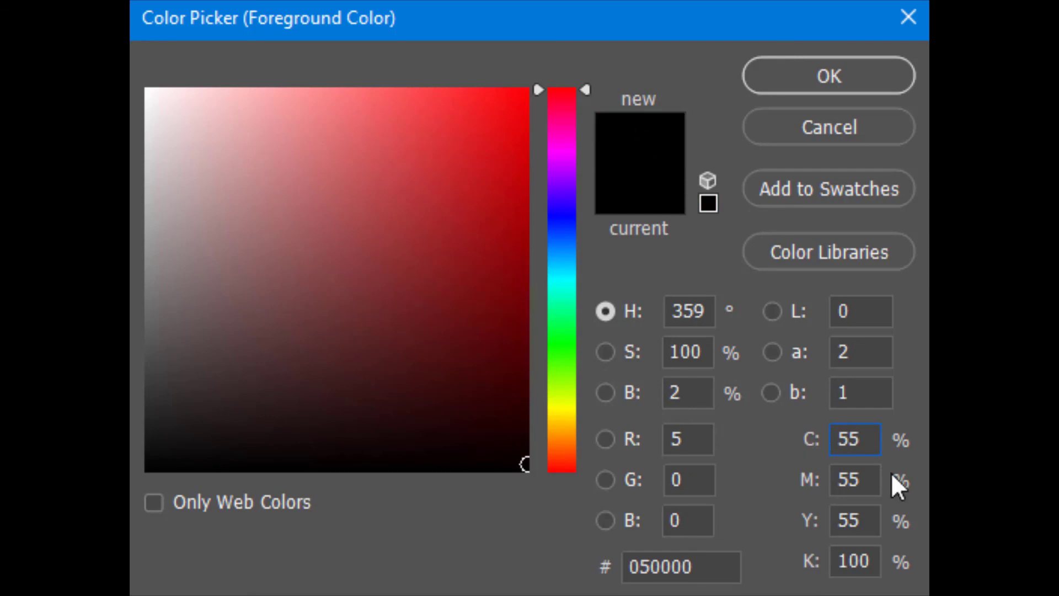
pyautogui.doubleClick(856, 561)
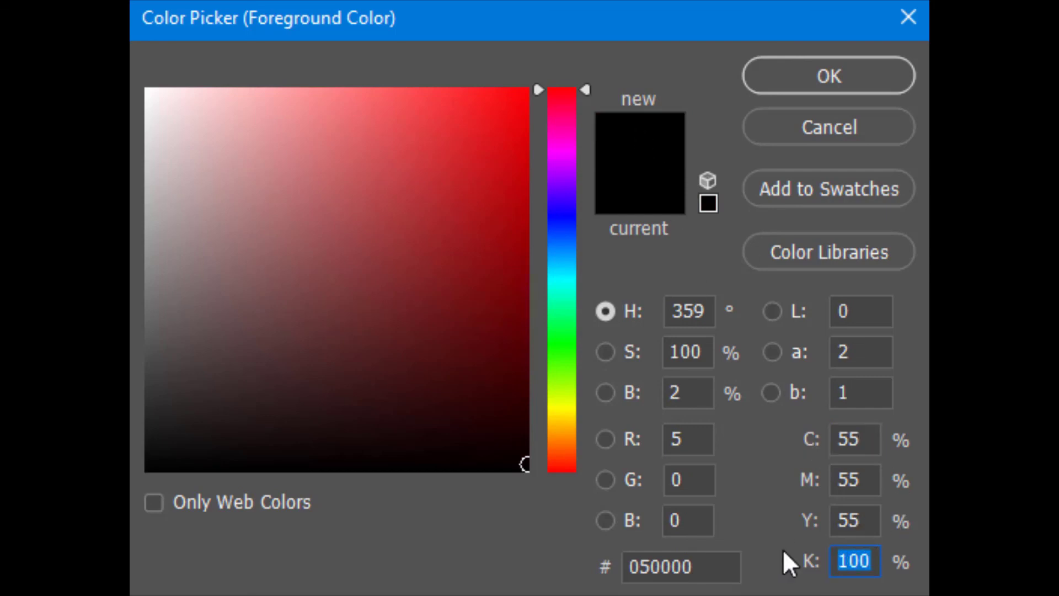
# Set black to 0%, lower yellow toward purple, then zero magenta and cyan.
pyautogui.write('0')
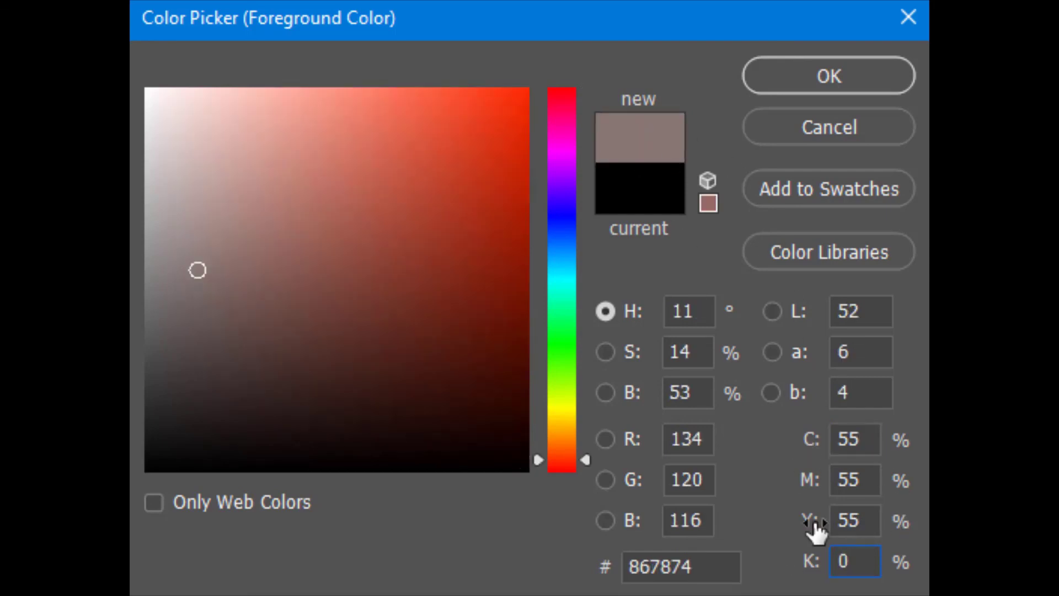
pyautogui.moveTo(813, 524); pyautogui.dragTo(698, 539)
pyautogui.press('Tab')
pyautogui.click(854, 488)
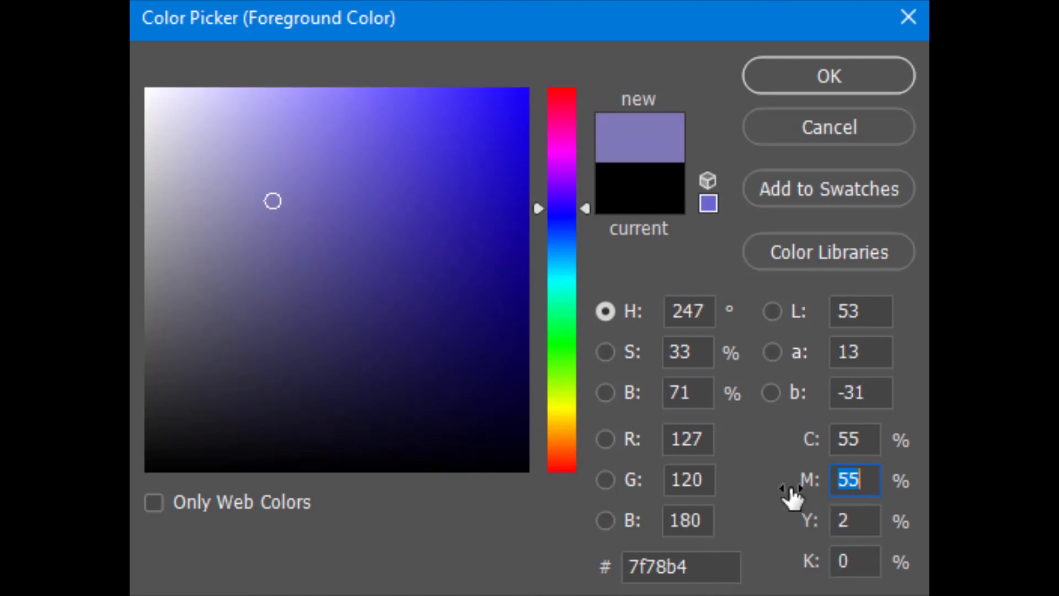
pyautogui.write('0')
pyautogui.moveTo(867, 440); pyautogui.dragTo(782, 440)
pyautogui.write('0')
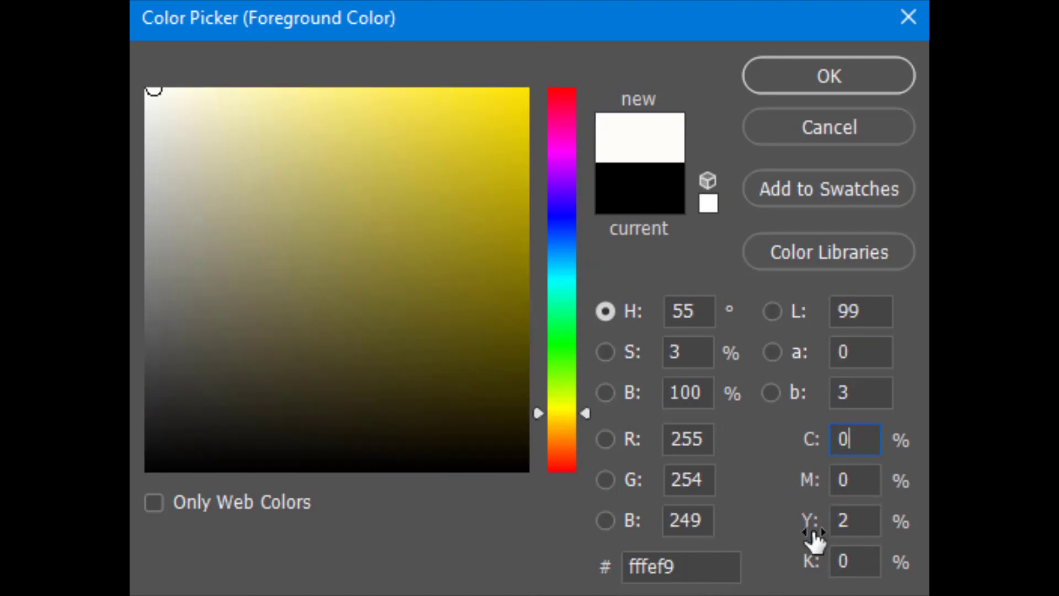
# Raise yellow and magenta, add cyan, and trim magenta to 80 for rust orange b85631.
pyautogui.moveTo(816, 541); pyautogui.dragTo(938, 538)
pyautogui.click(856, 440)
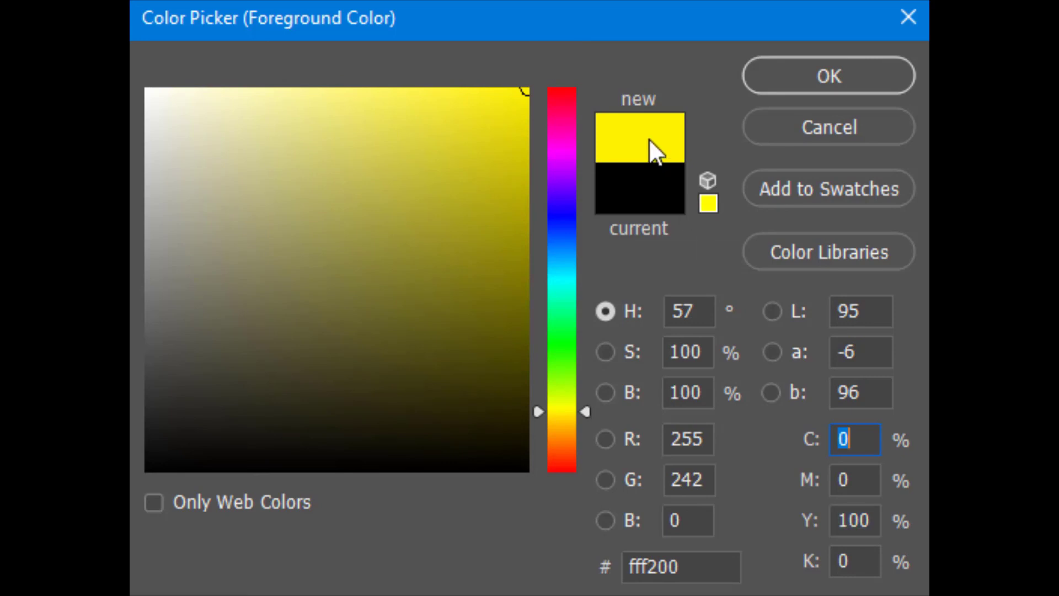
pyautogui.moveTo(809, 485); pyautogui.dragTo(938, 499)
pyautogui.click(870, 440)
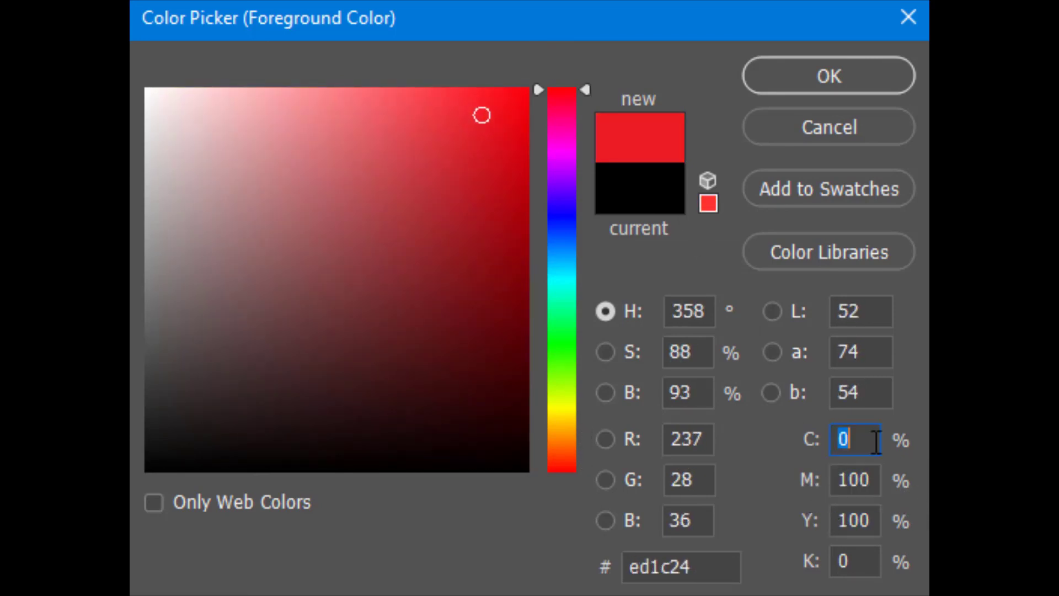
pyautogui.moveTo(811, 445); pyautogui.dragTo(856, 454)
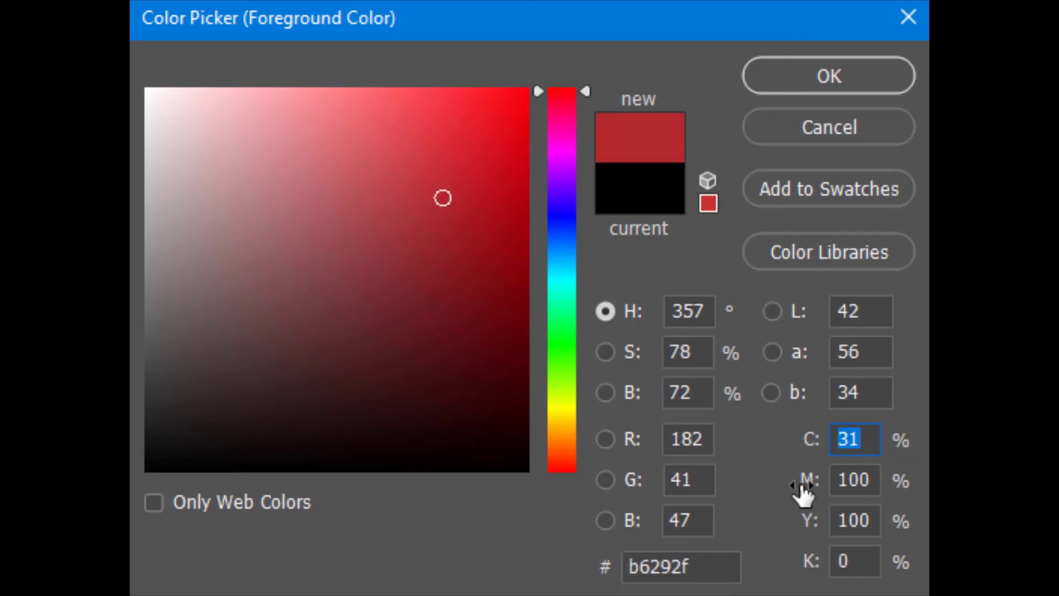
pyautogui.moveTo(803, 491); pyautogui.dragTo(766, 489)
pyautogui.hotkey('shift', 'Tab')
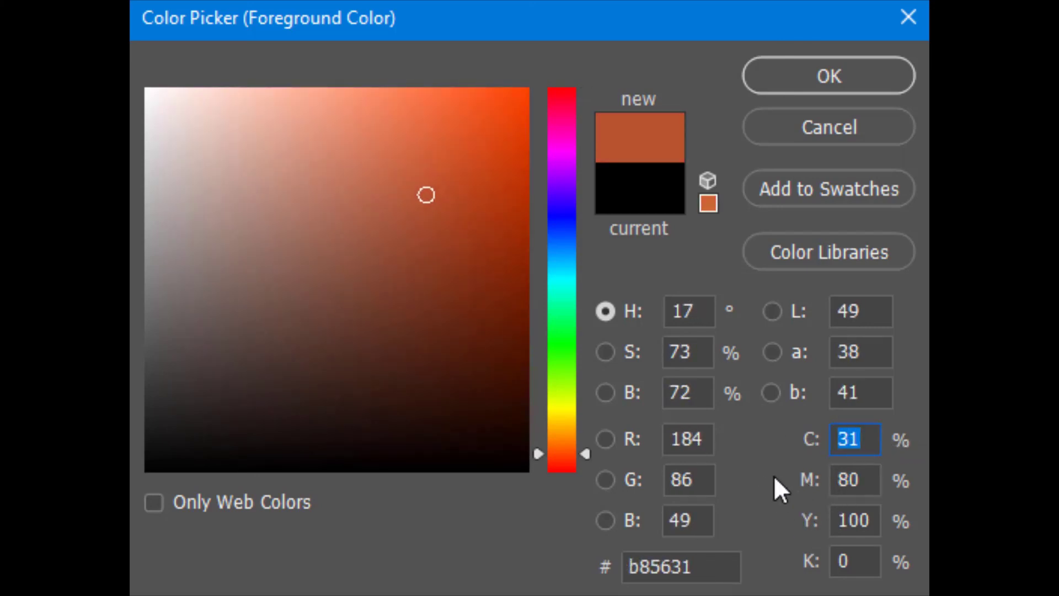